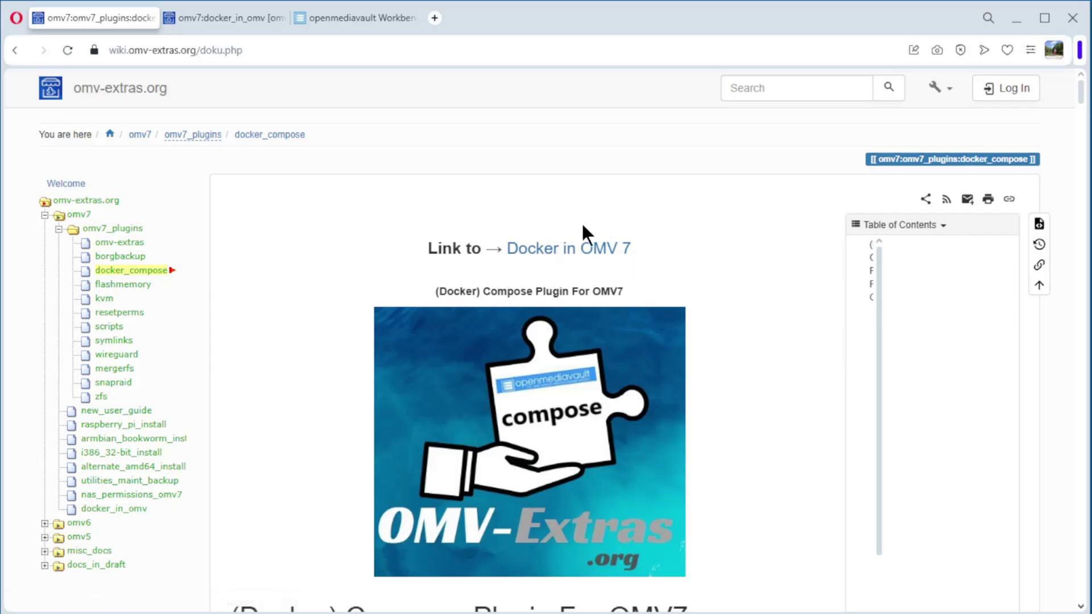
Step: Follow the 'Docker in OMV 7' link and read down the compose plugin page
click(590, 253)
scroll(628, 290, down, 8)
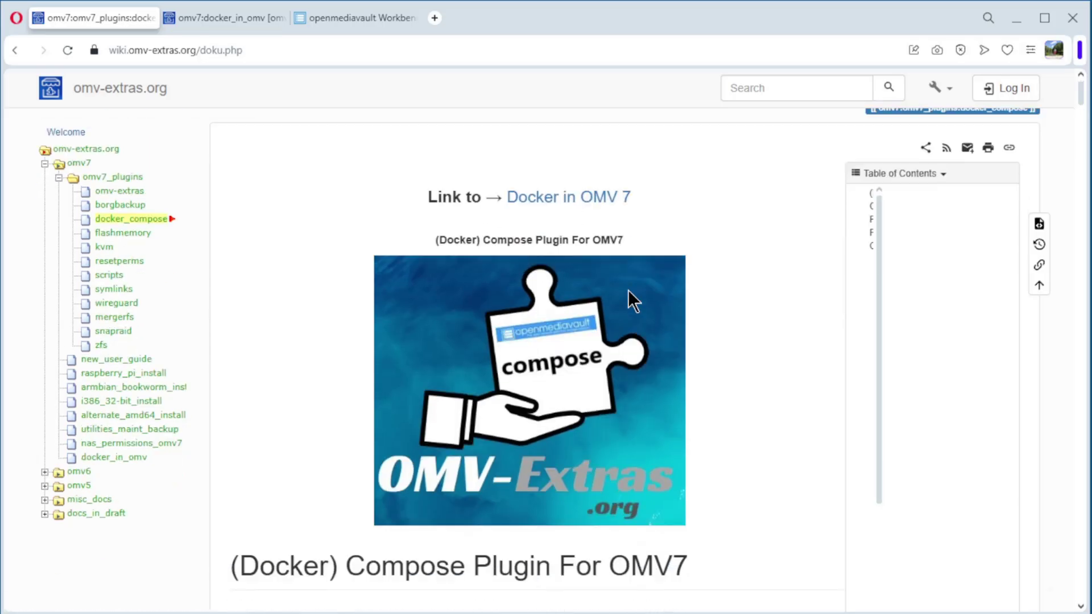
scroll(628, 290, down, 10)
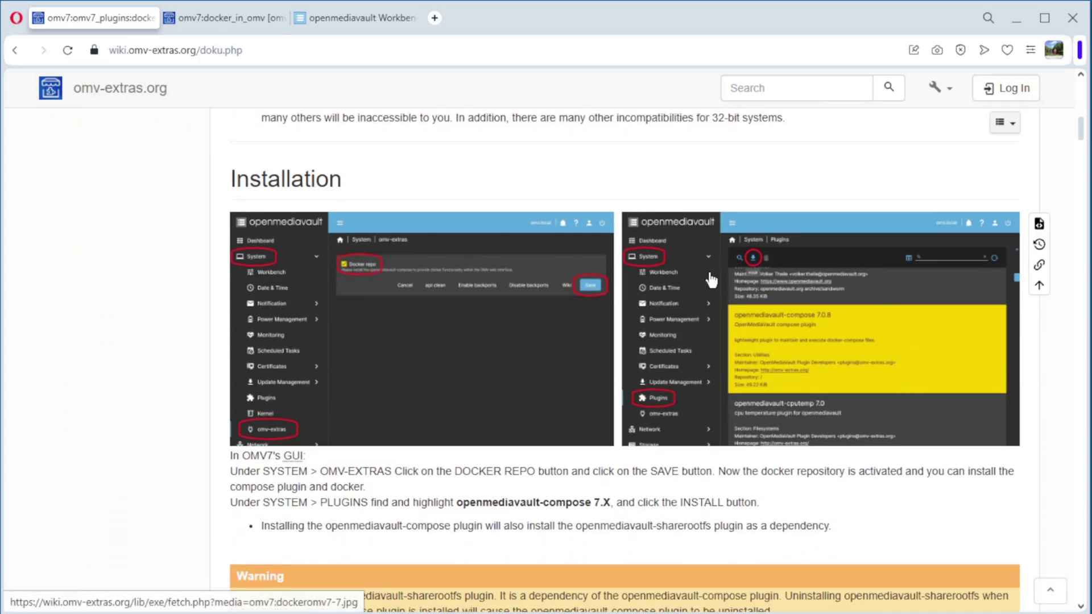
scroll(710, 278, down, 8)
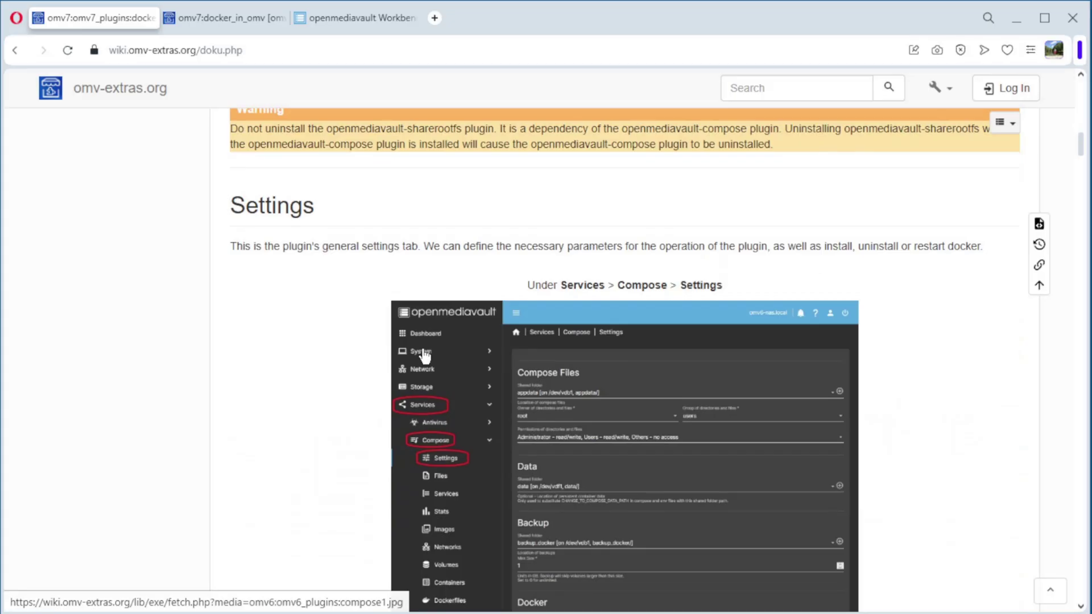
Step: Switch to the Docker in OMV 7 guide tab and scroll through its What is Docker explanation
click(237, 19)
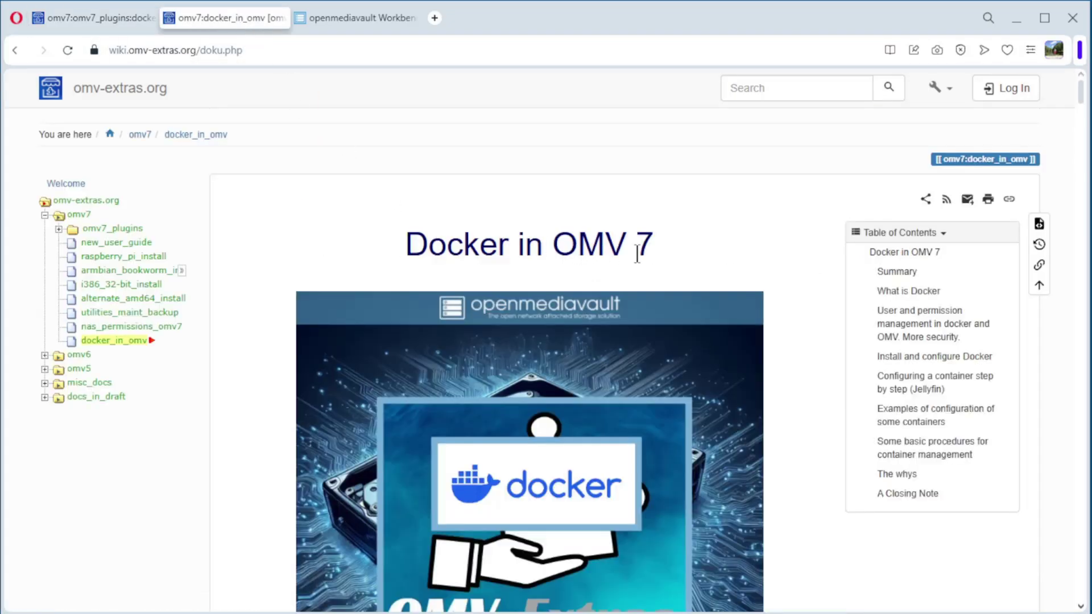
scroll(633, 328, down, 10)
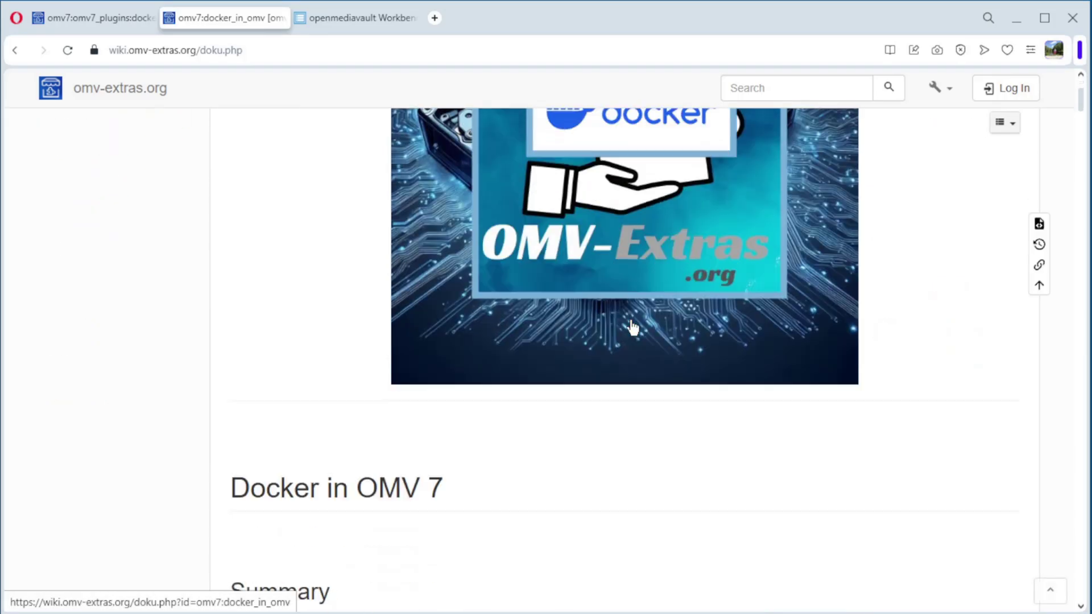
scroll(631, 327, down, 10)
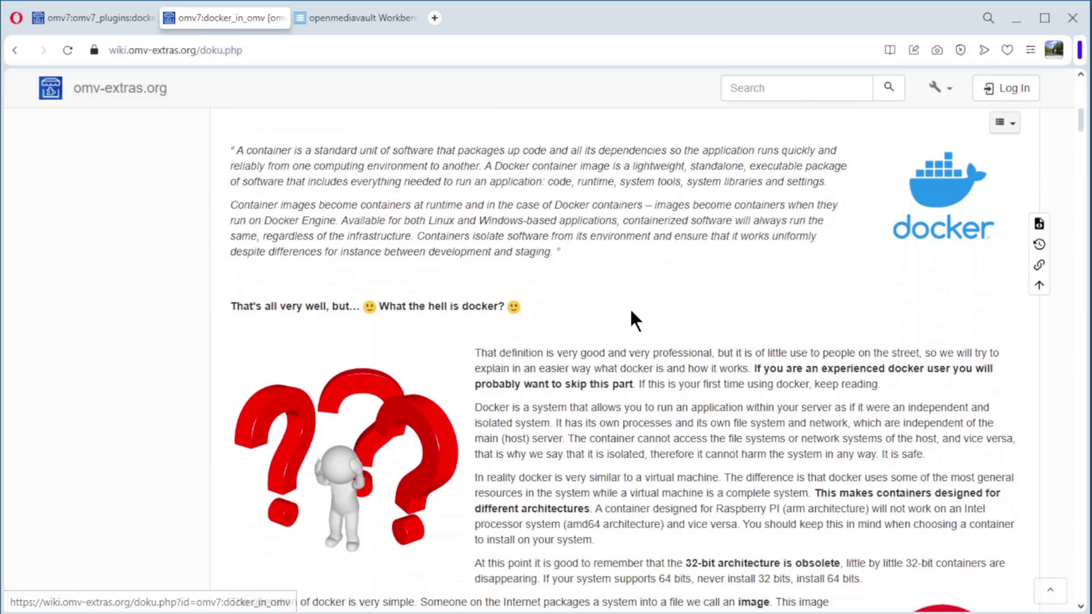
scroll(526, 365, down, 15)
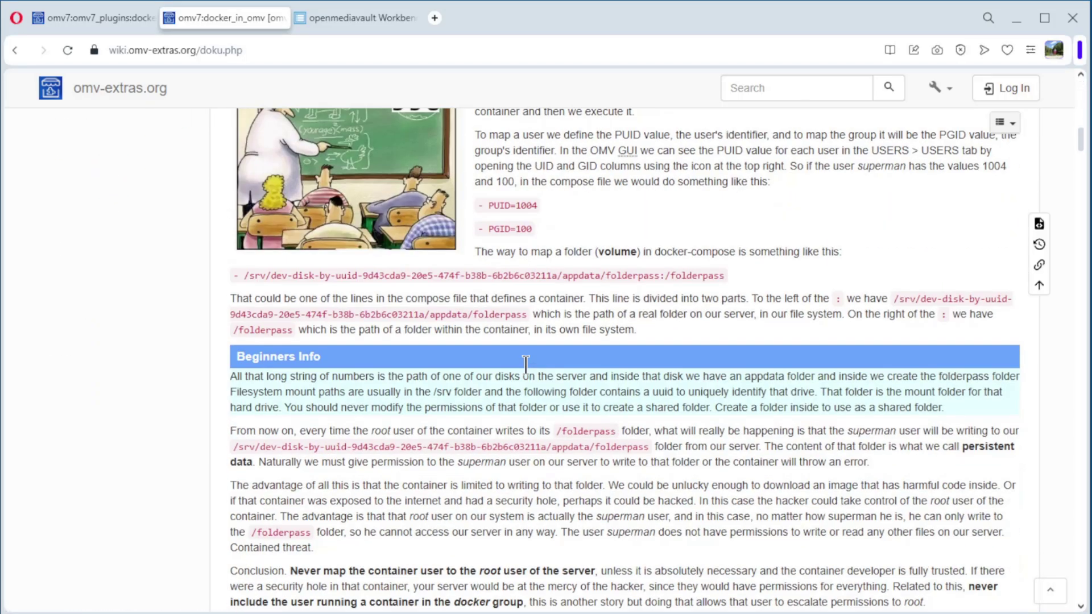
scroll(526, 365, up, 20)
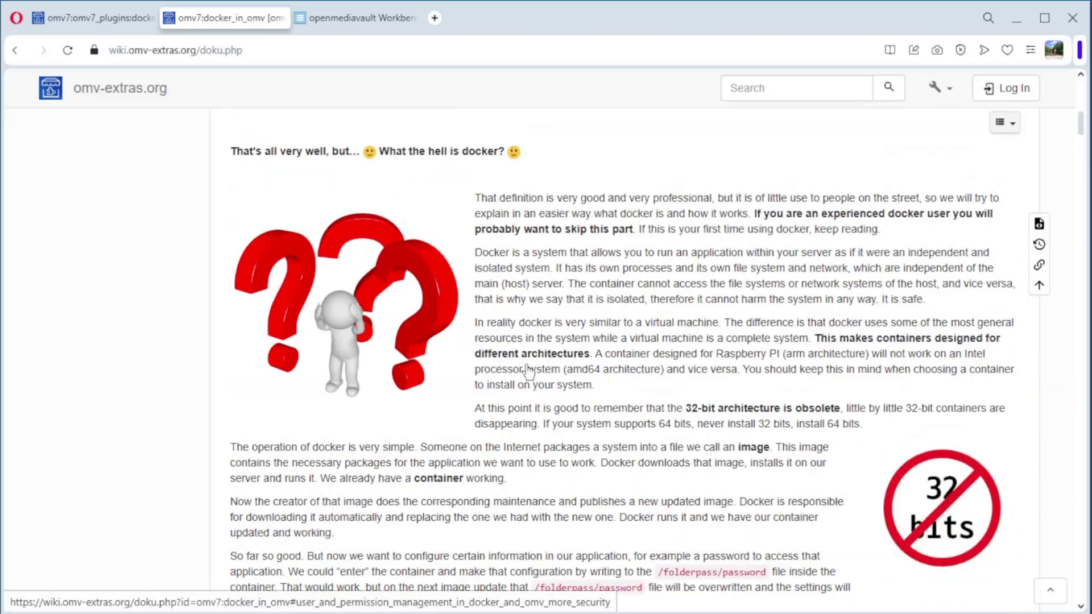
Step: Log in to the openmediavault web interface as admin with the account password
click(354, 20)
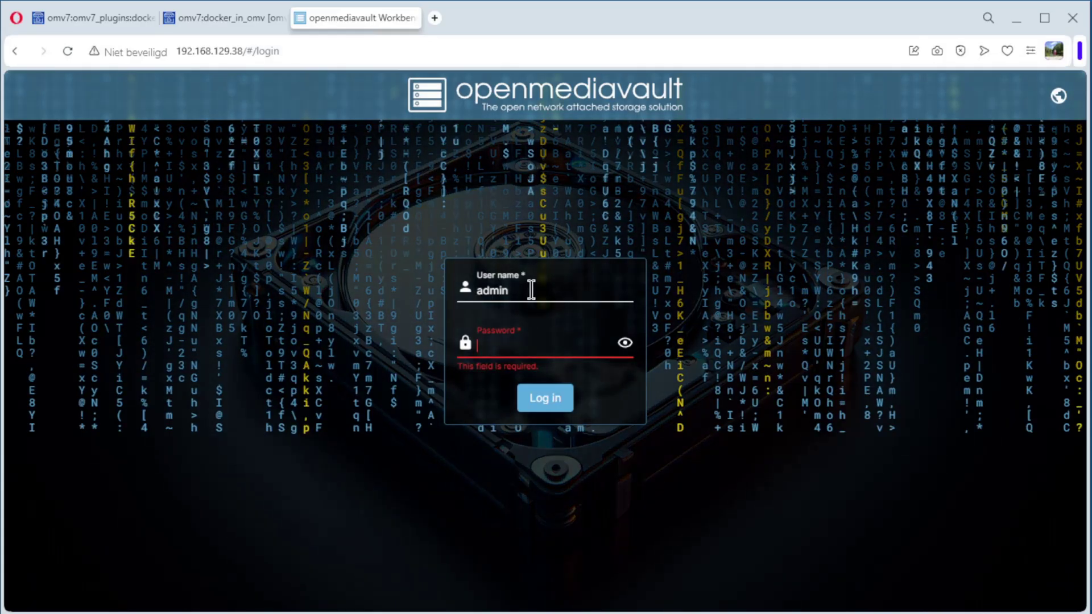
text(open)
click(517, 341)
text(openmediavau)
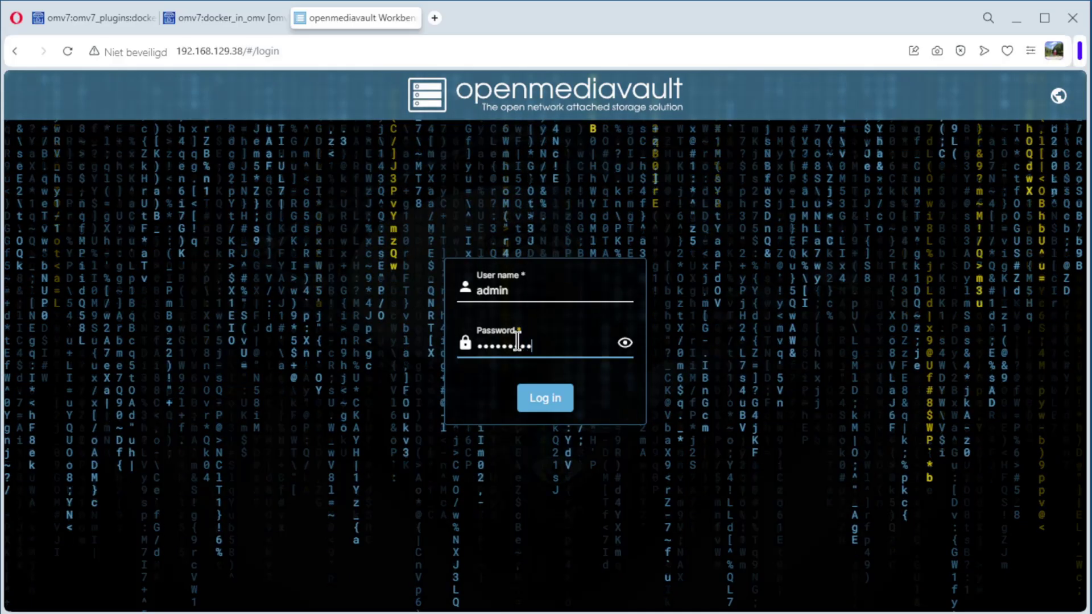
text(lt)
key(Return)
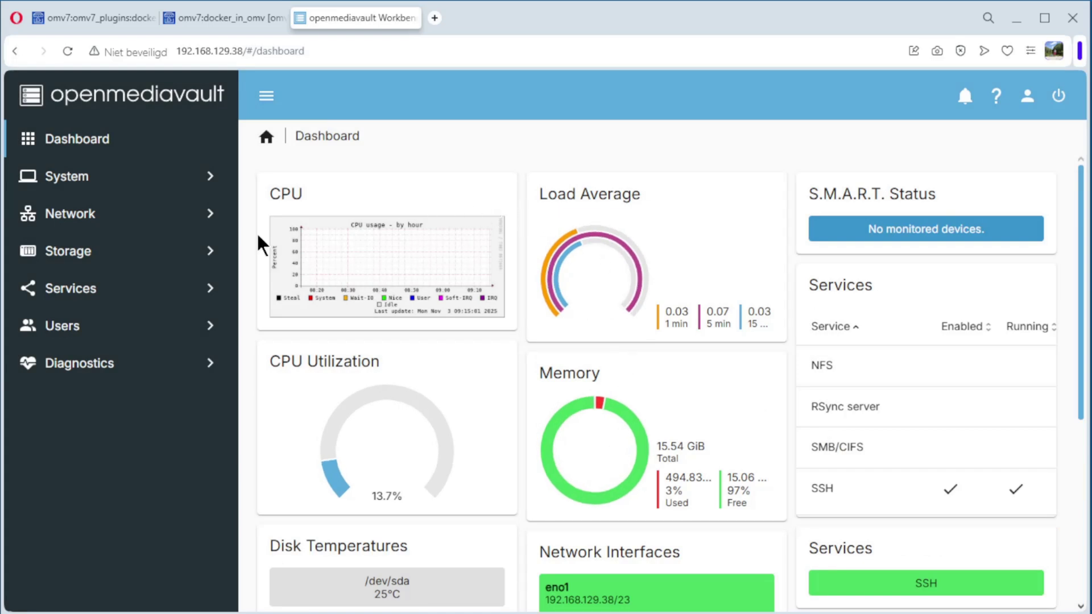
Step: Enable the Docker repo on the System > omv-extras page and save it
click(67, 181)
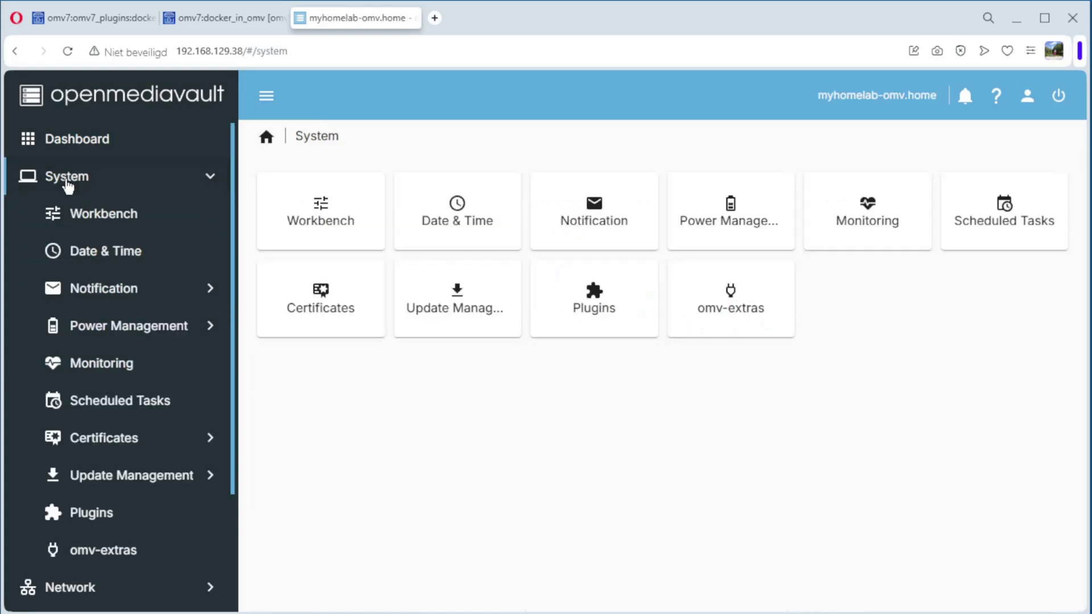
click(100, 524)
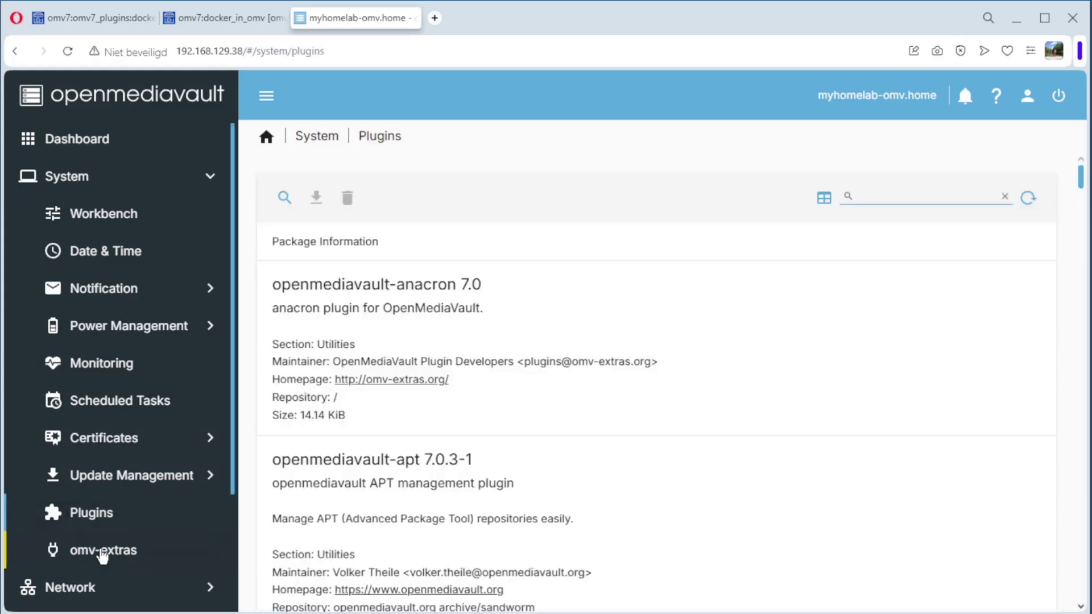
click(100, 552)
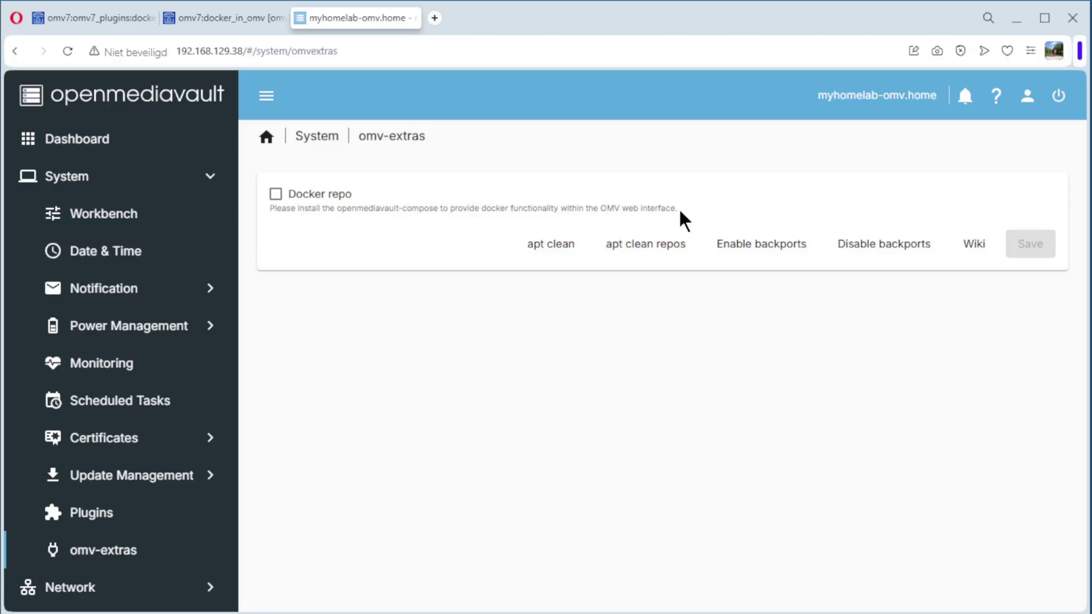
click(276, 197)
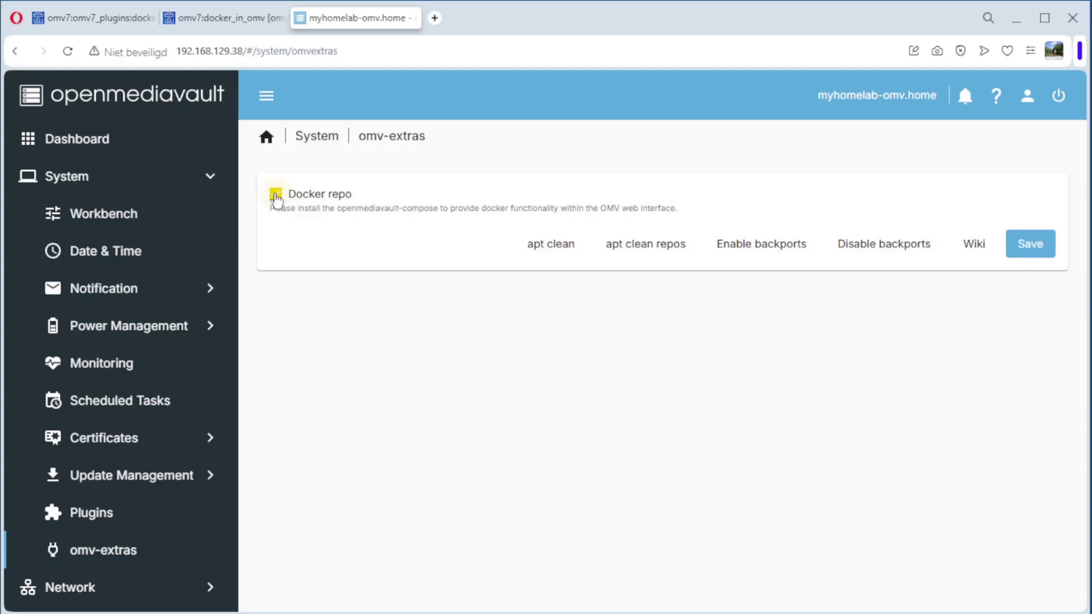
click(1029, 249)
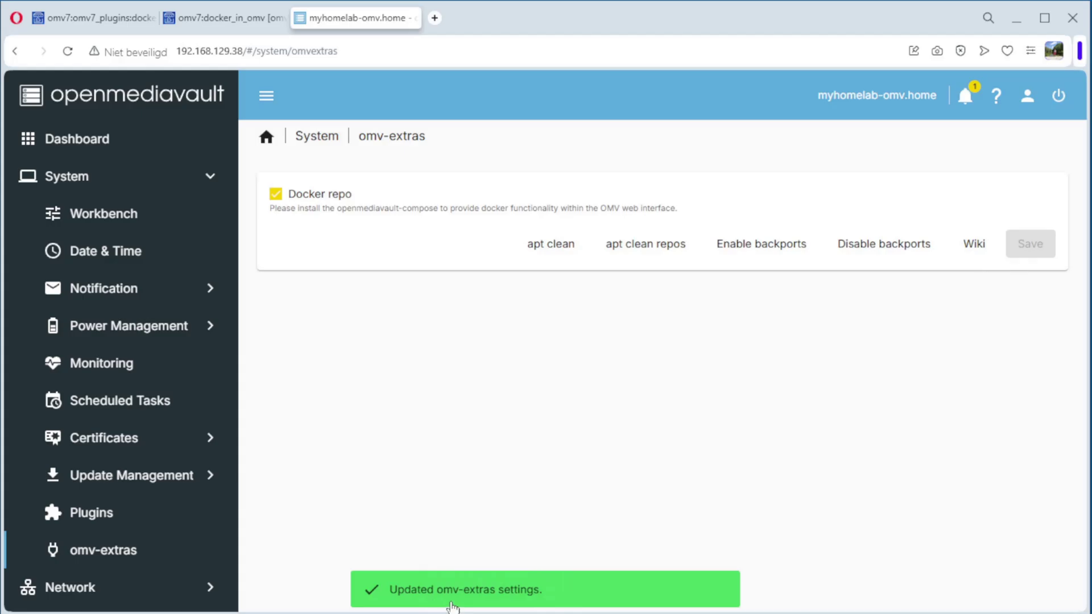
Step: Search plugins for 'docker' and install openmediavault-compose 7.6.13, confirming the installation
click(79, 516)
click(923, 198)
text(docker)
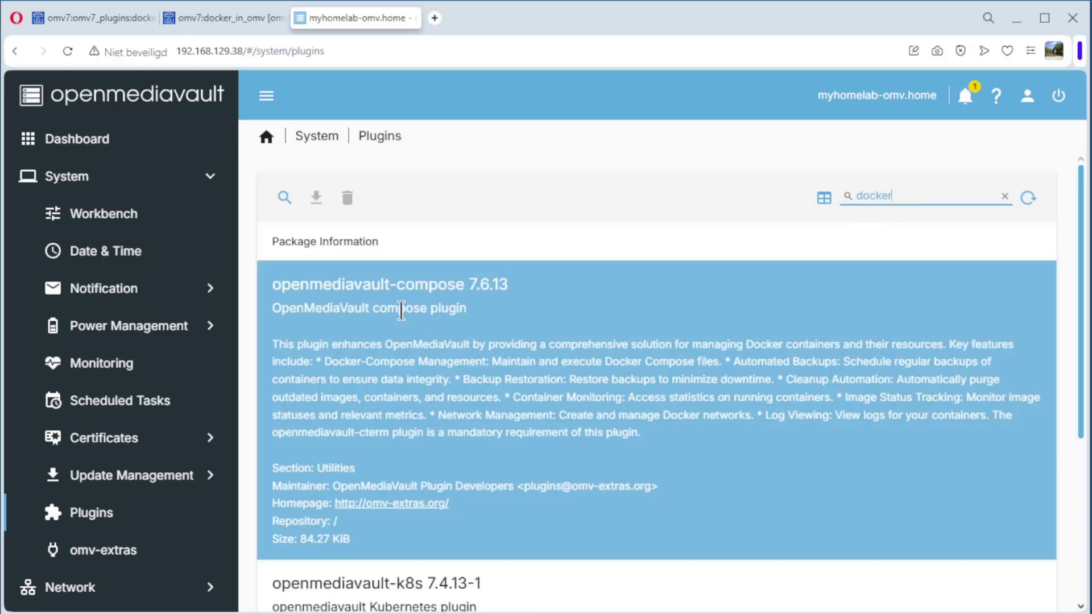
click(364, 305)
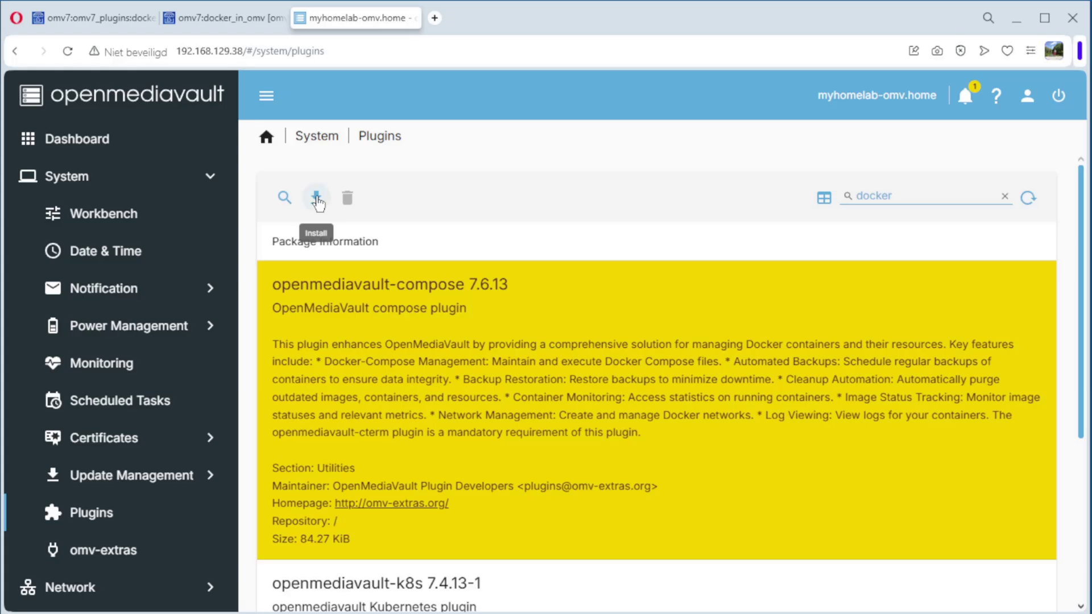
click(317, 199)
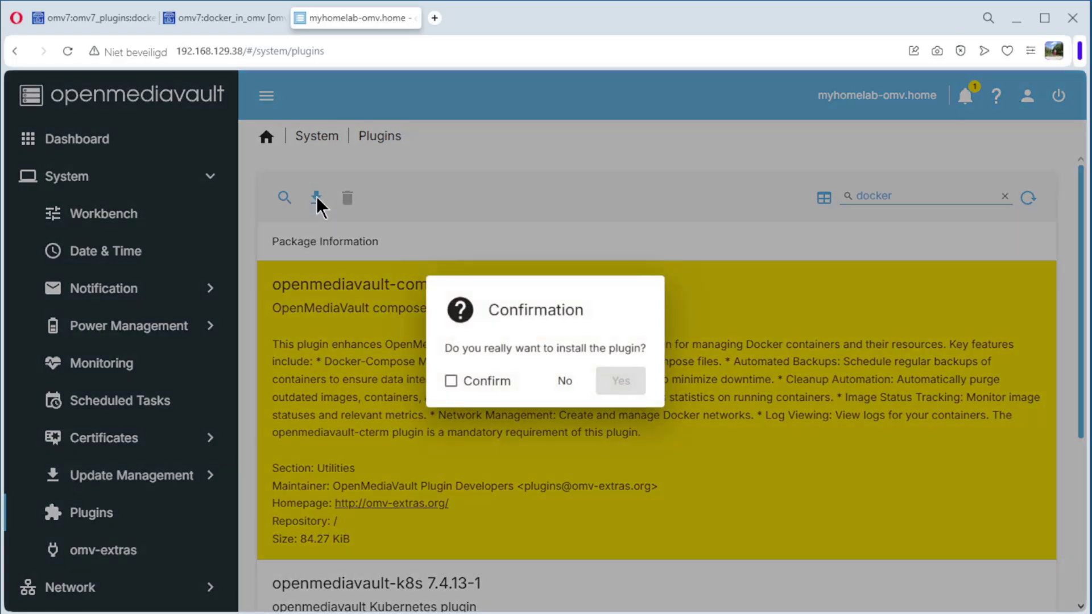
click(452, 382)
click(635, 381)
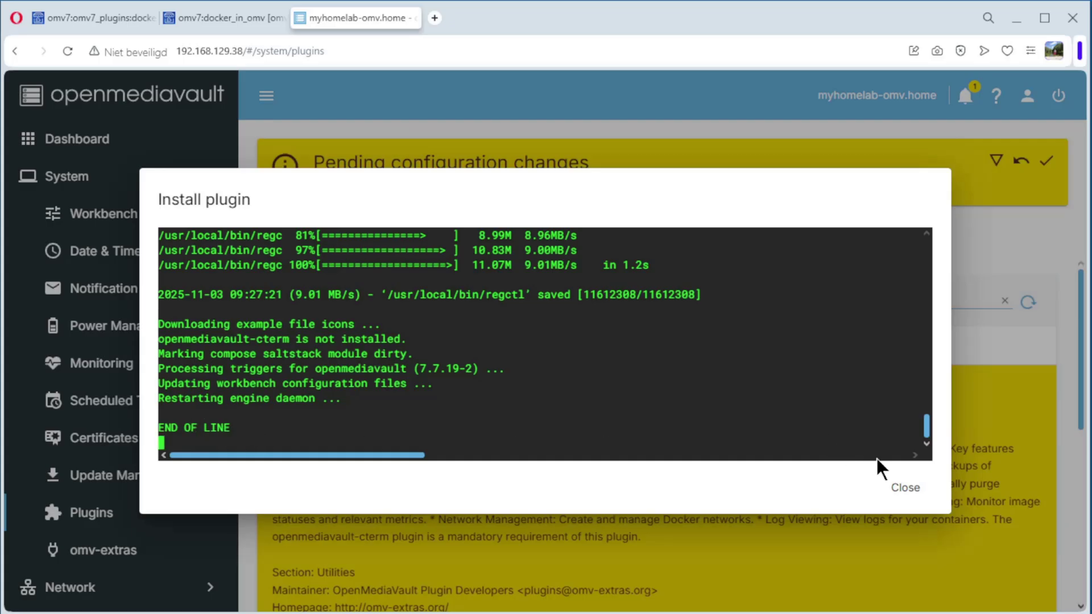
click(905, 488)
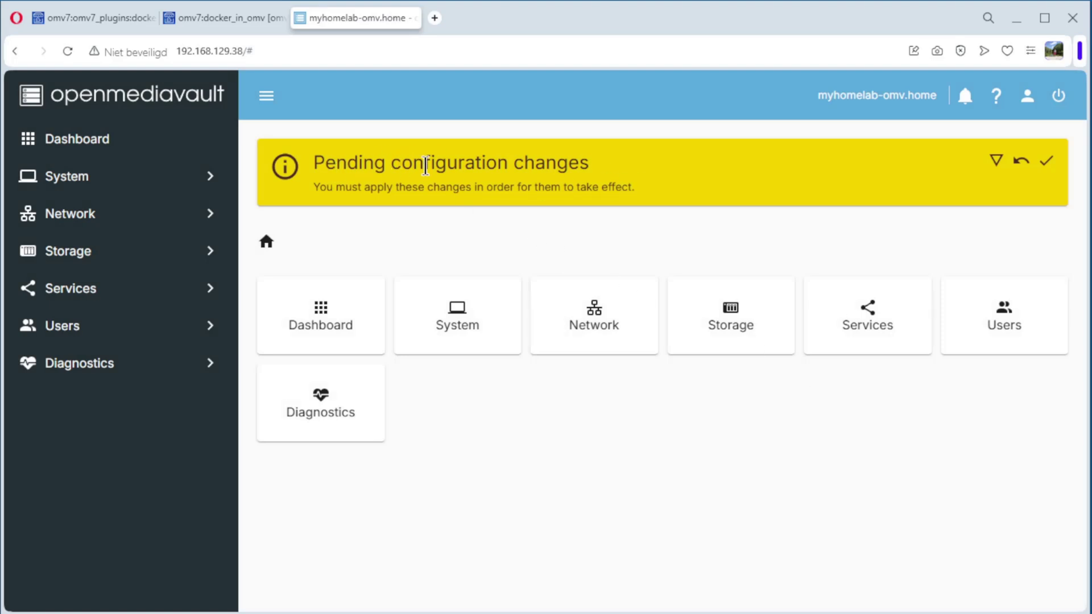
Step: Apply the pending configuration changes from the banner and confirm with Yes
click(1047, 162)
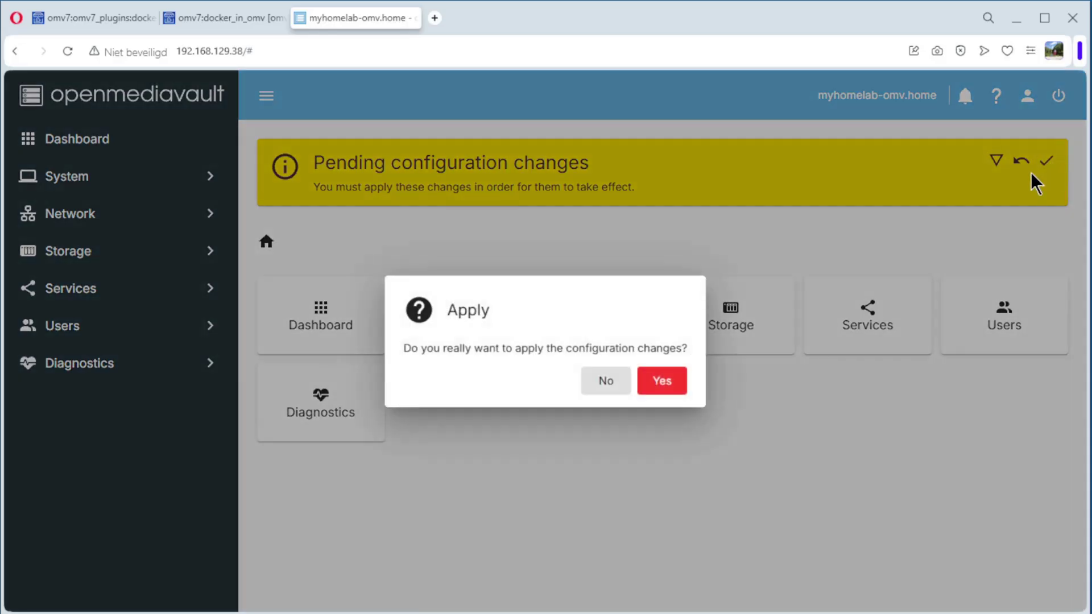
click(667, 382)
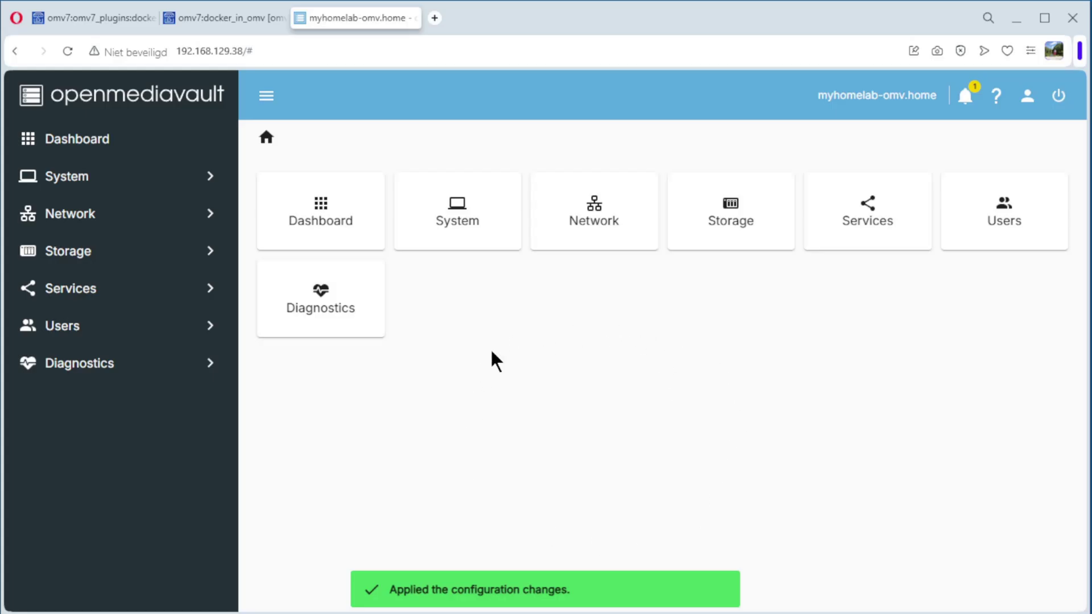
click(78, 290)
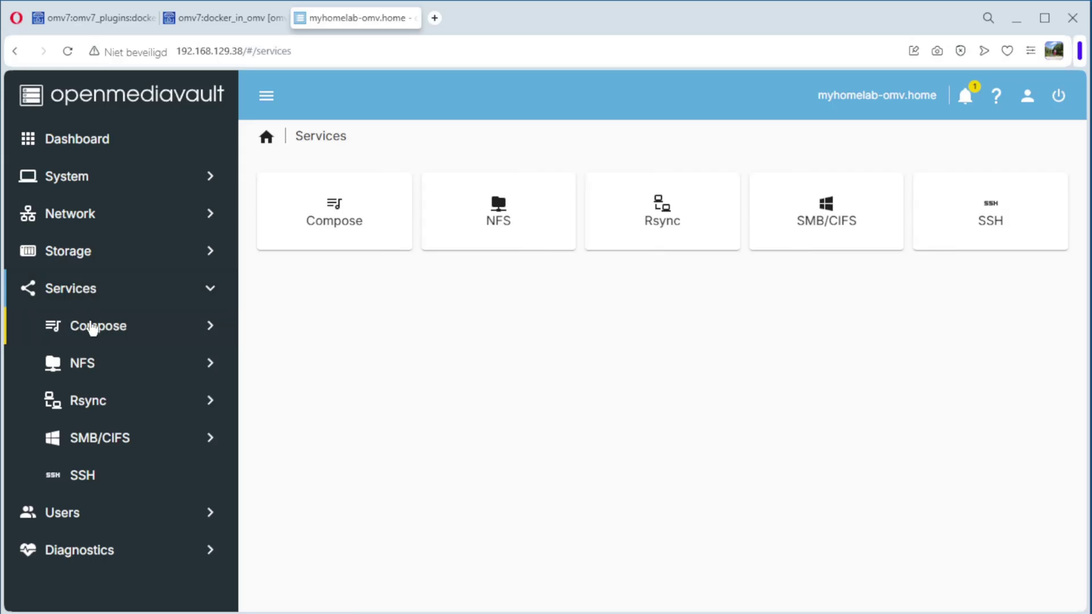
click(116, 333)
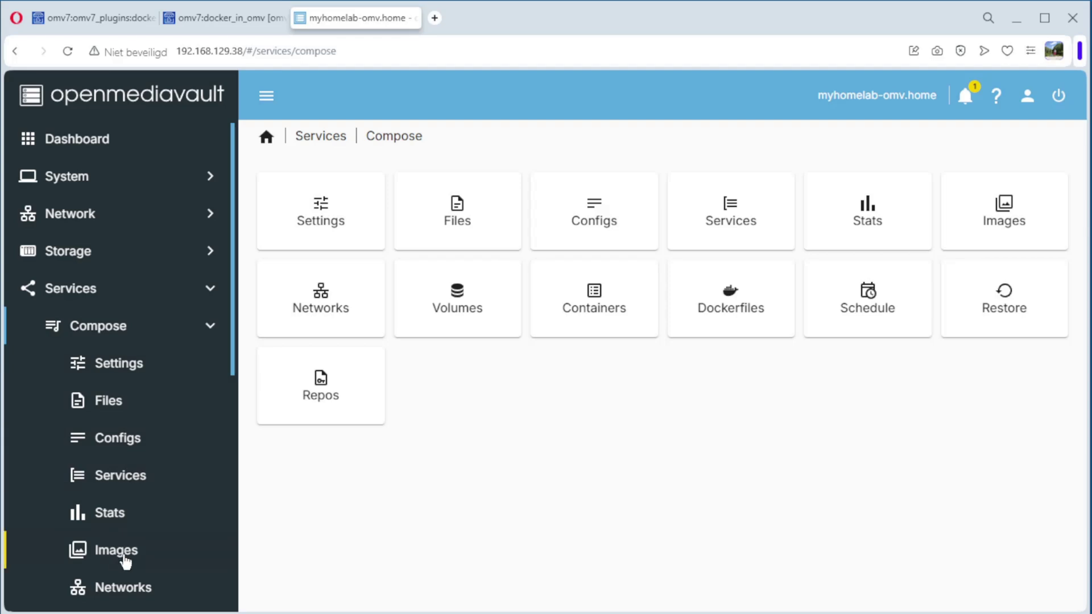
click(124, 370)
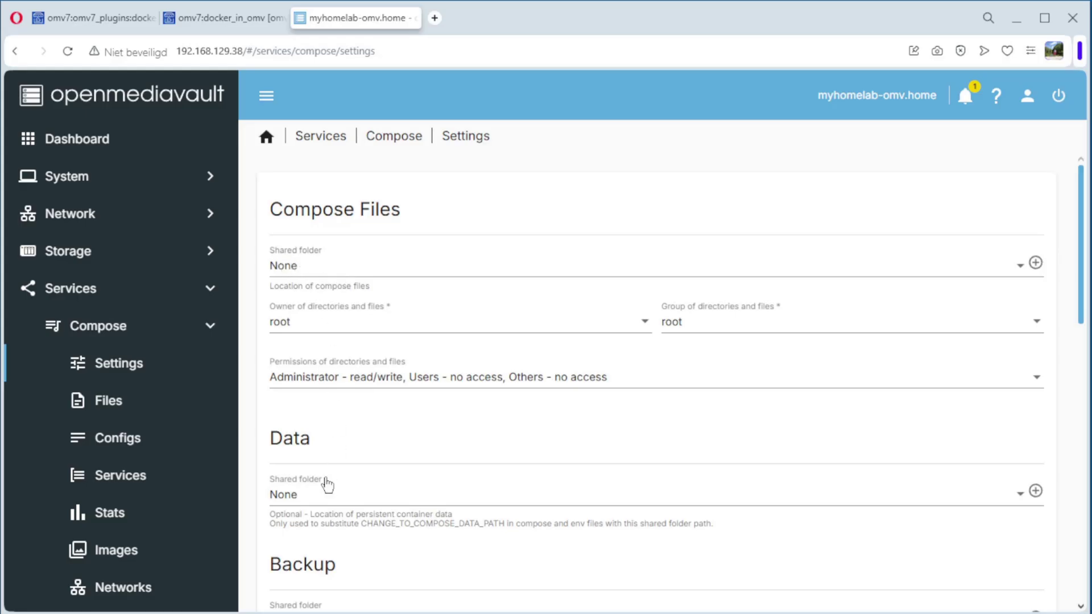
scroll(360, 450, down, 3)
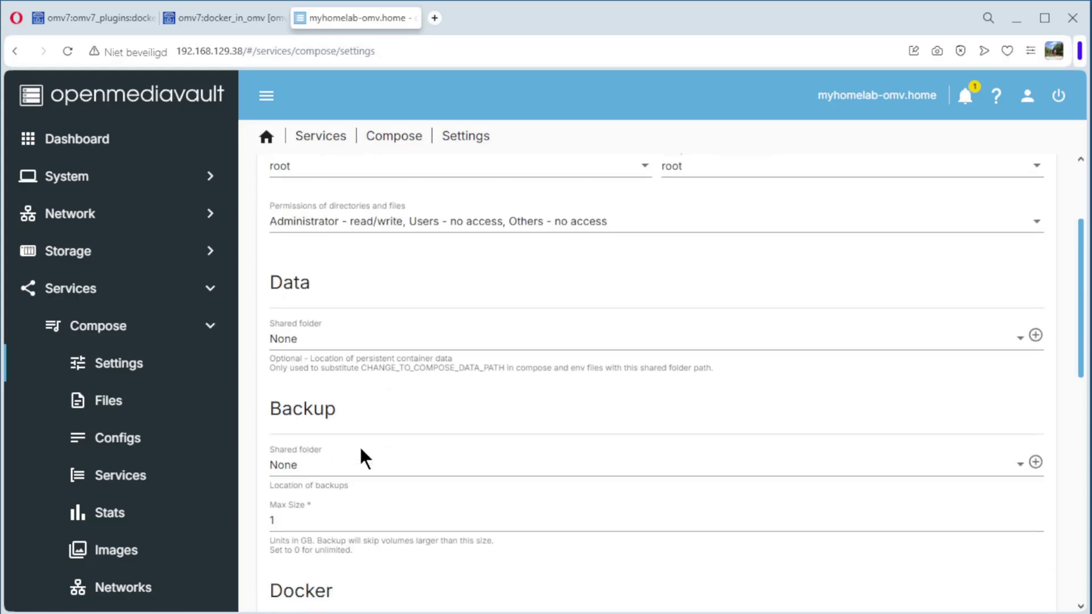
scroll(467, 453, down, 3)
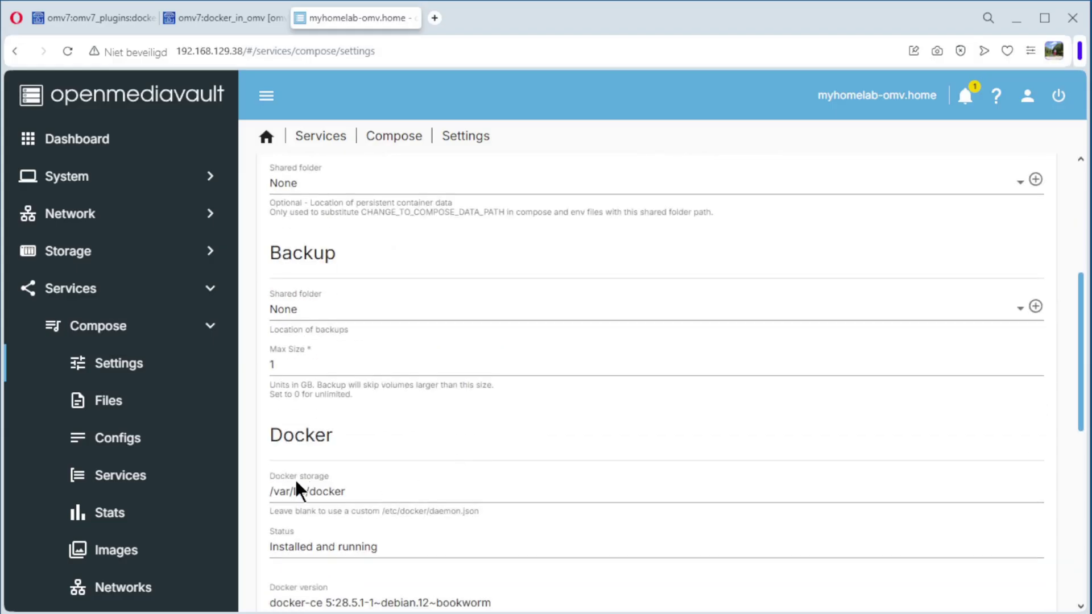
scroll(296, 483, up, 2)
scroll(296, 483, up, 5)
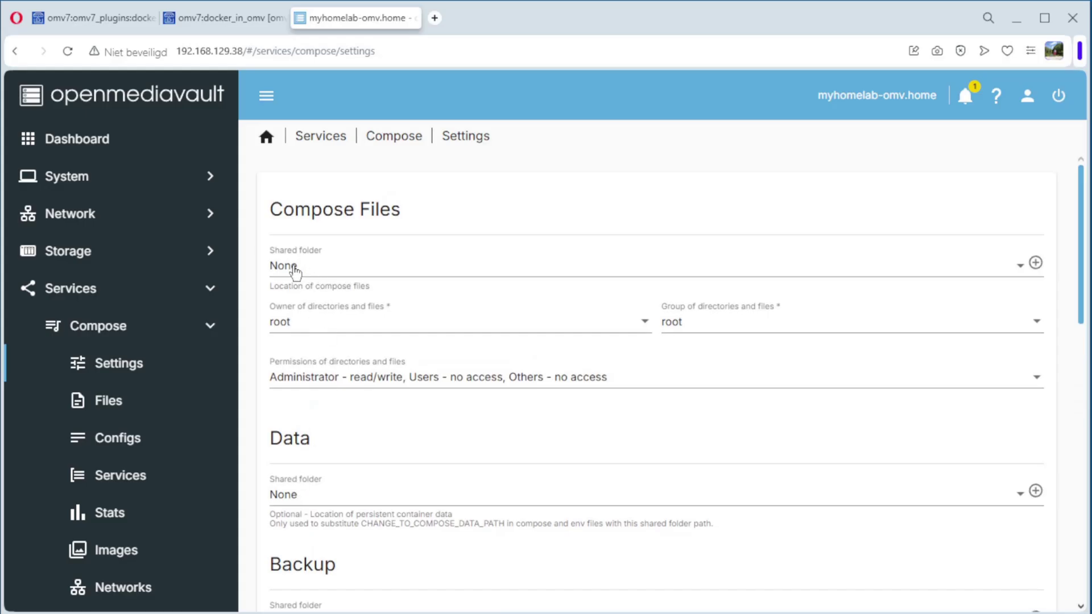
scroll(355, 455, down, 3)
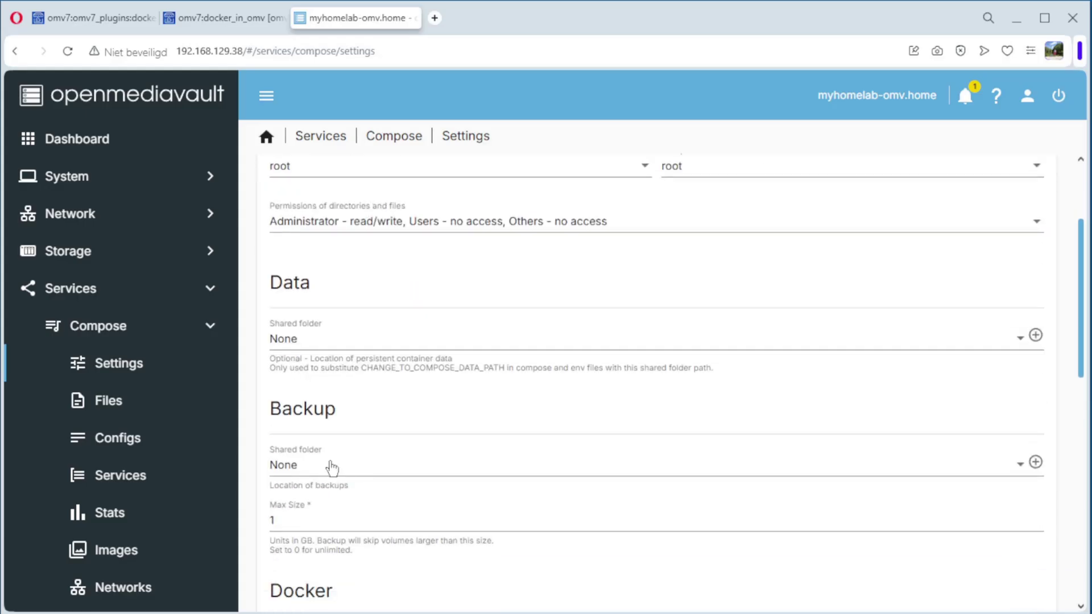
scroll(342, 467, down, 4)
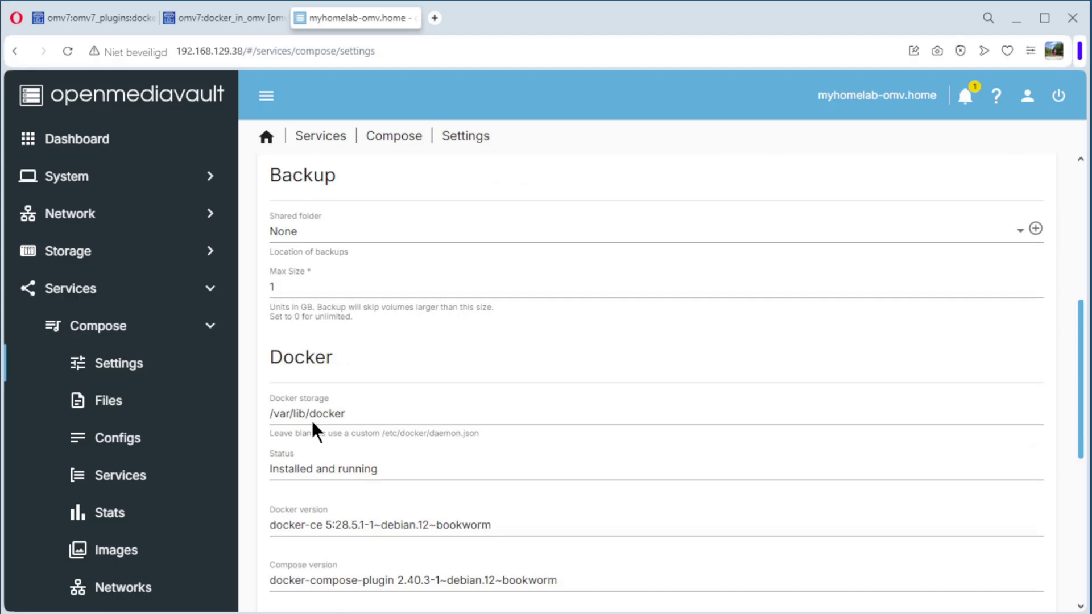
scroll(312, 424, up, 7)
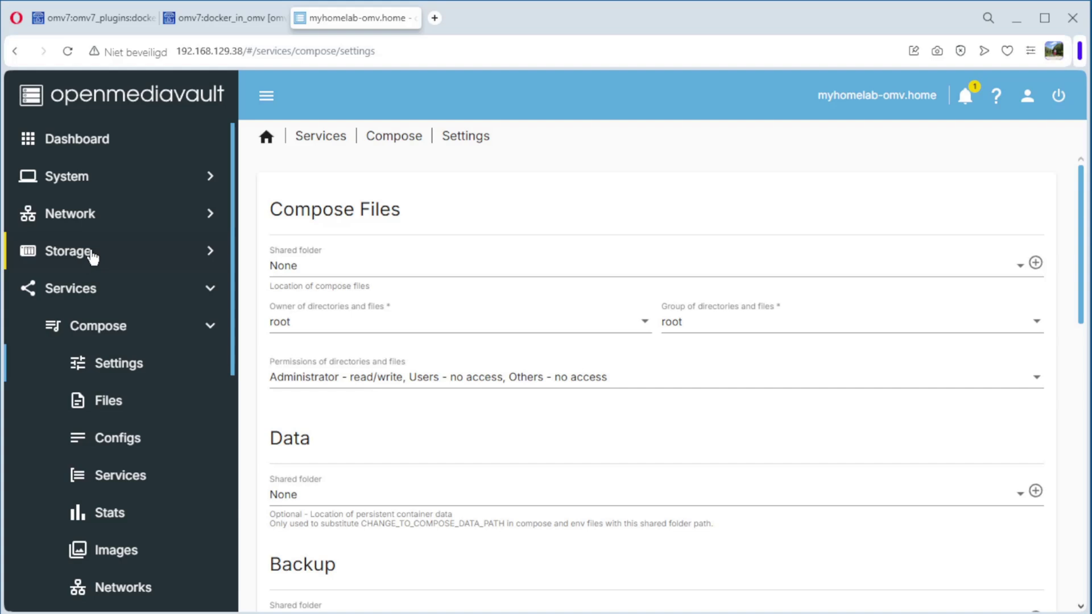
Step: Go through Storage > File Systems, showing /dev/sda1 as EXT4, to the empty Shared Folders list
click(92, 257)
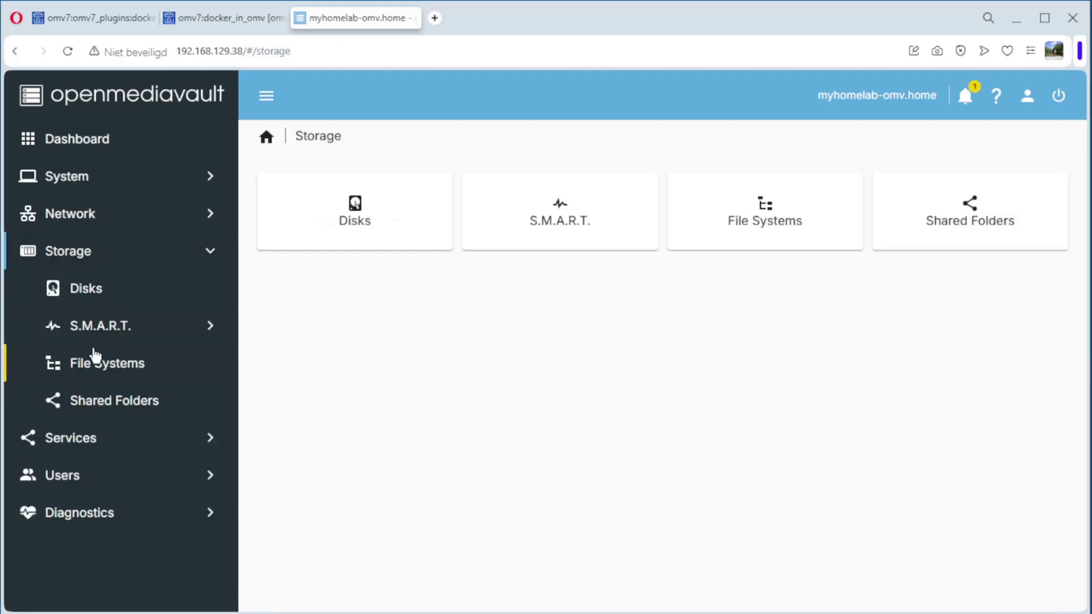
click(105, 371)
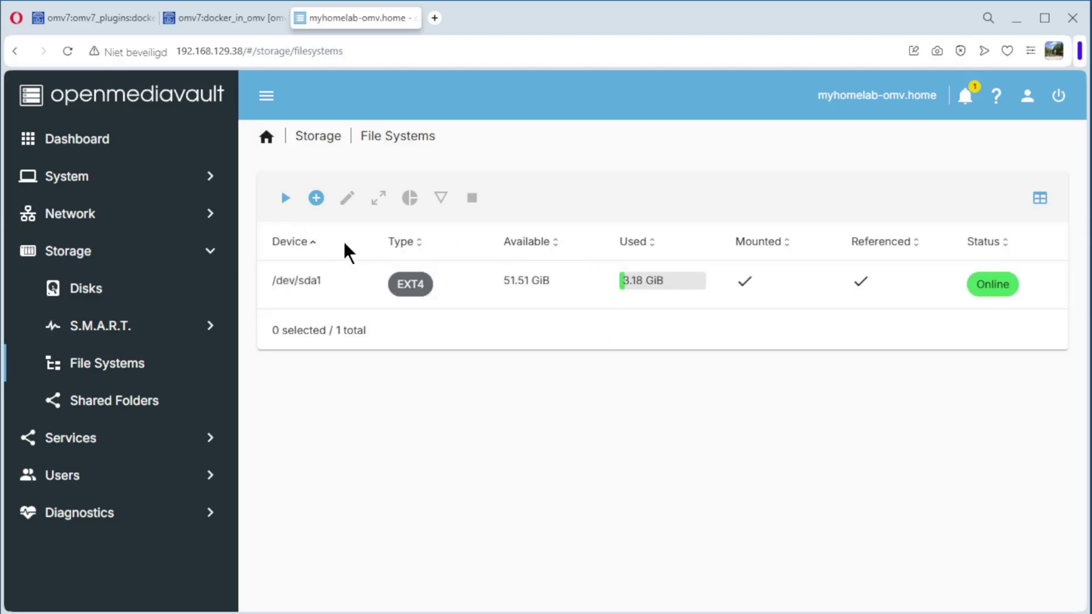
click(142, 405)
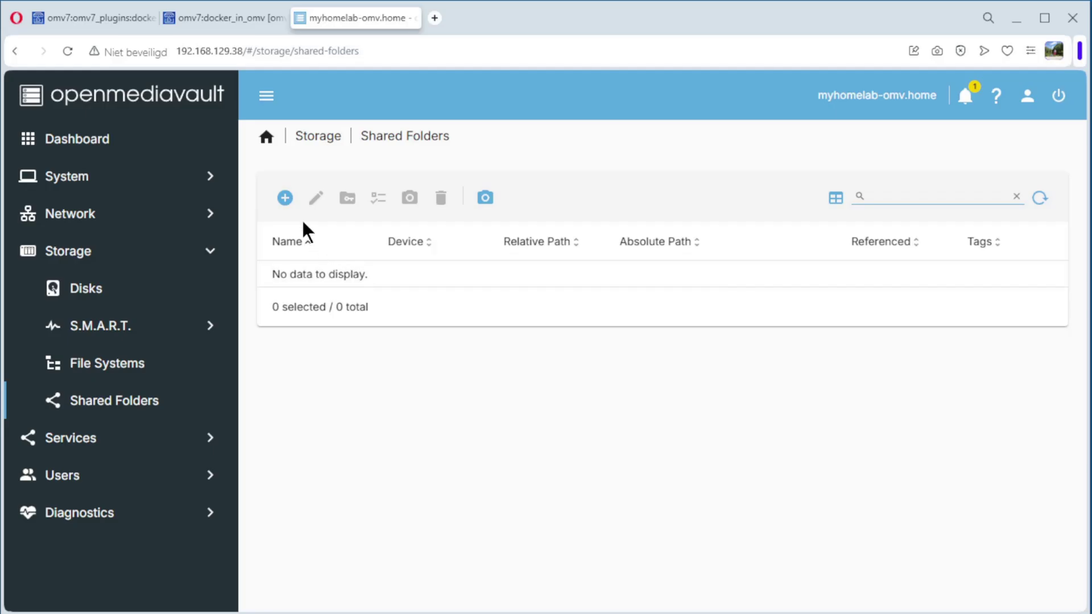
Step: Create shared folder docker_compose on /dev/sda1 tagged docker_compose, then apply the changes
click(285, 199)
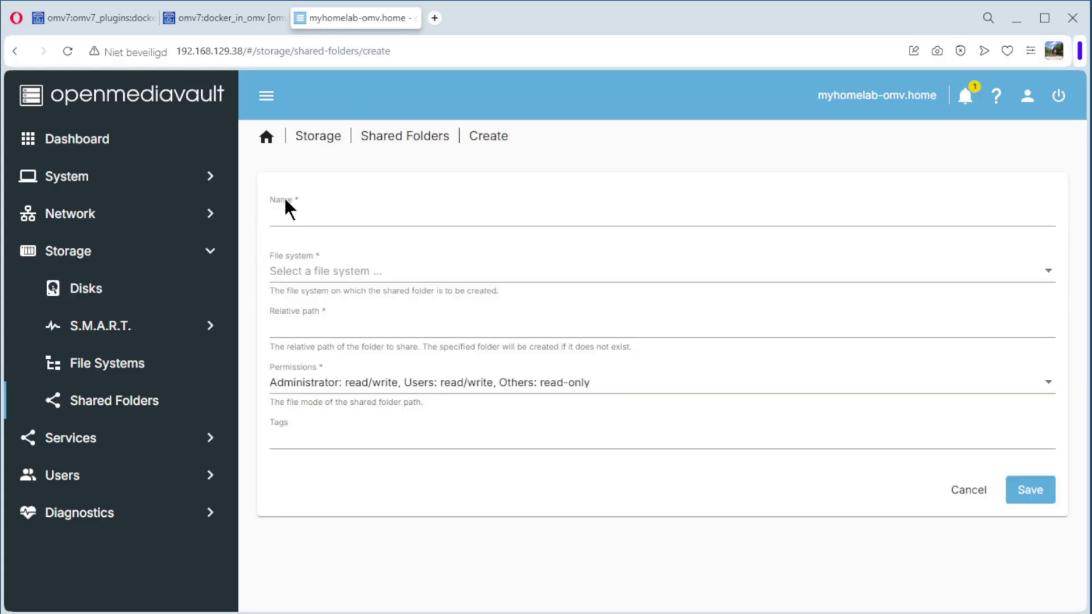
click(294, 218)
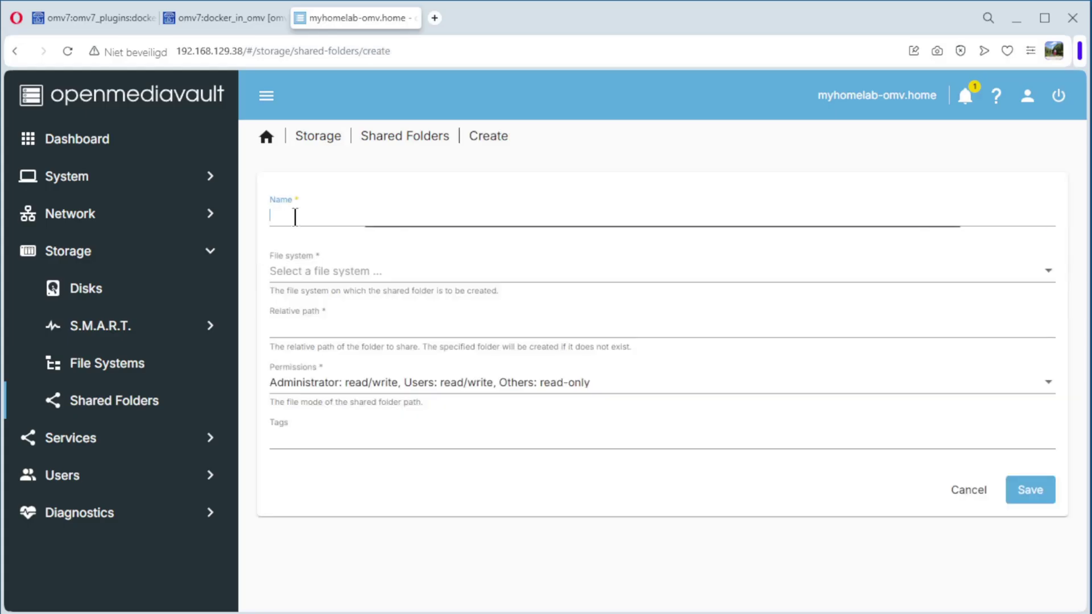
text(docker_)
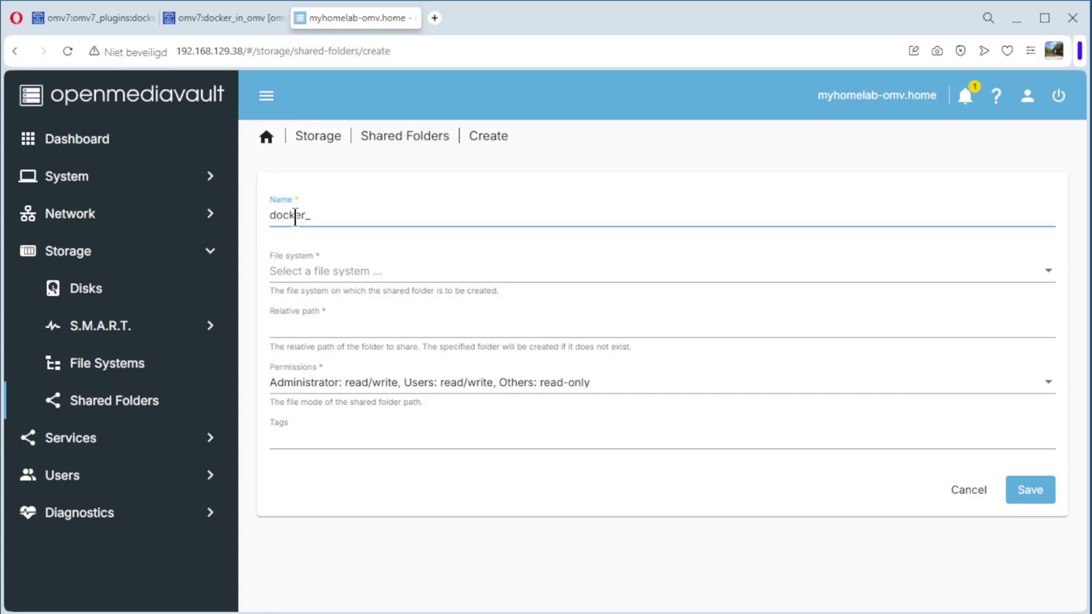
text(compose)
click(327, 279)
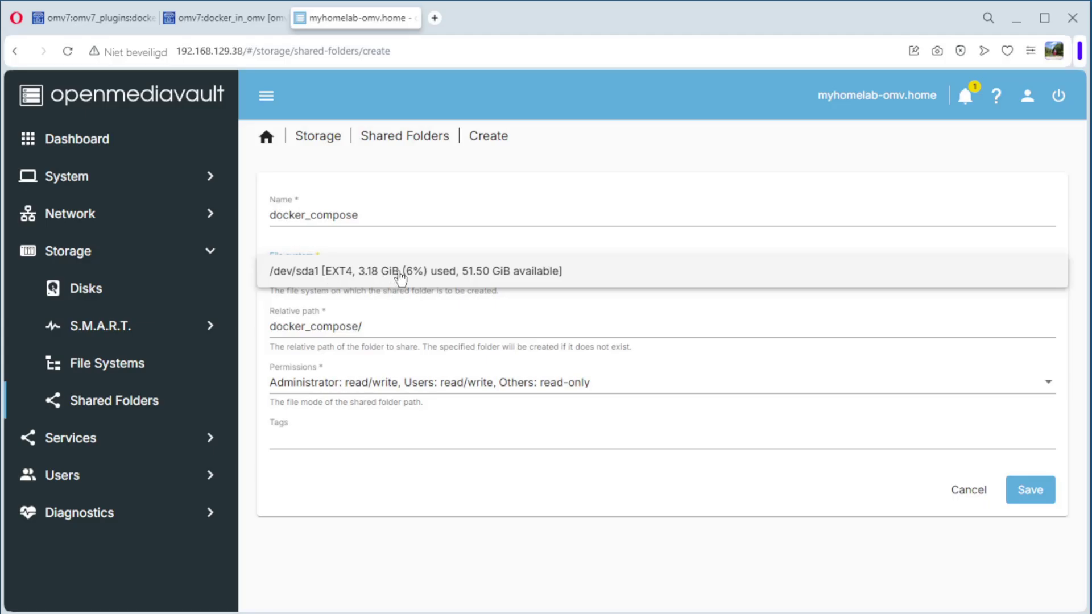
click(446, 272)
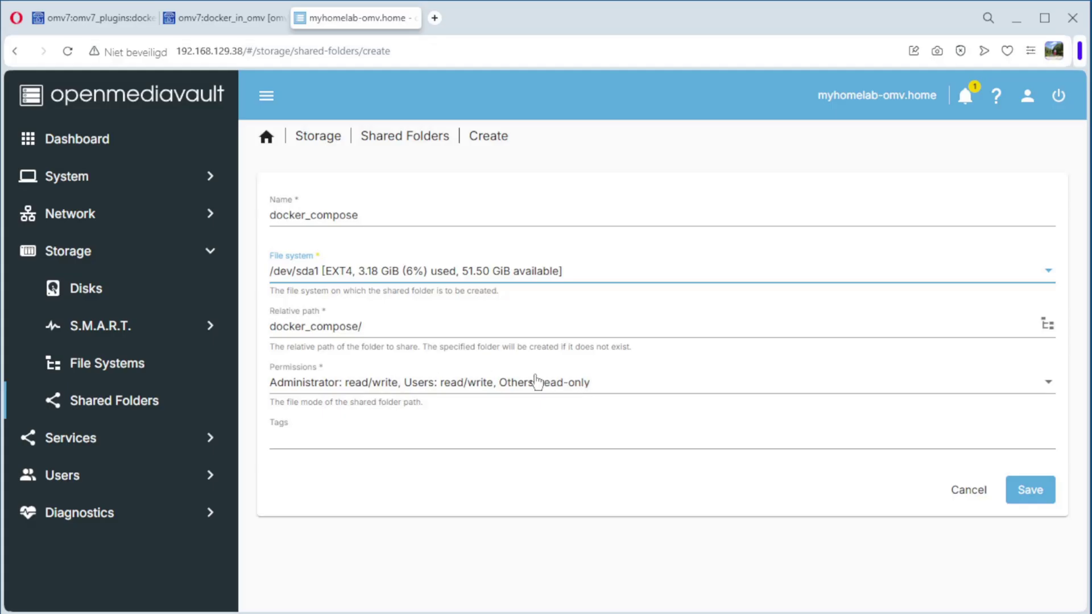
click(322, 433)
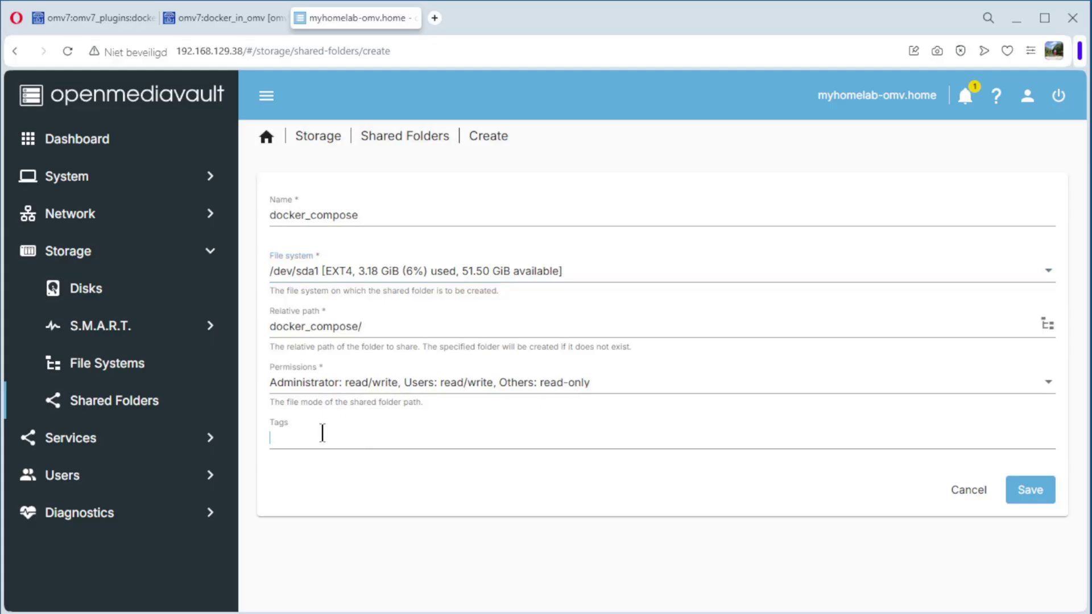
text(docker_compose)
click(1037, 492)
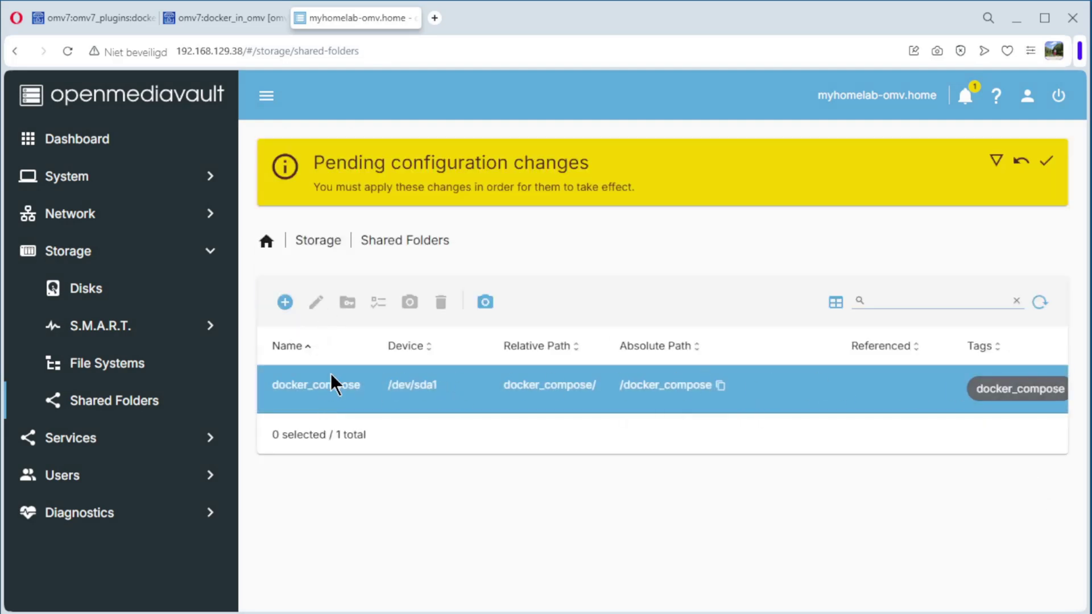
click(1045, 166)
click(669, 382)
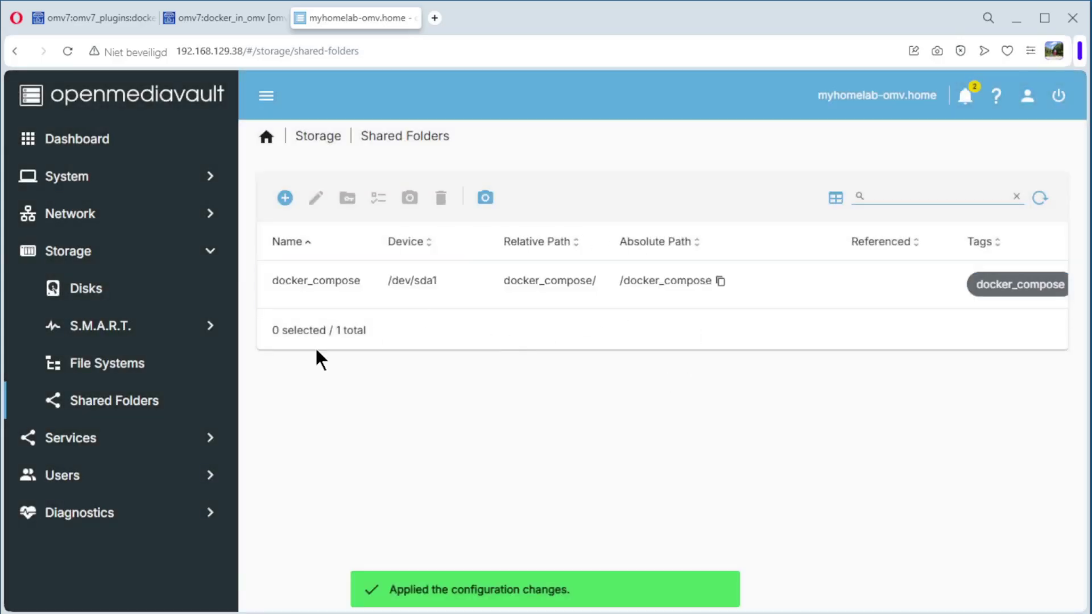
Step: Create shared folder docker_data on /dev/sda1 tagged docker_data, then apply the changes
click(286, 198)
click(302, 219)
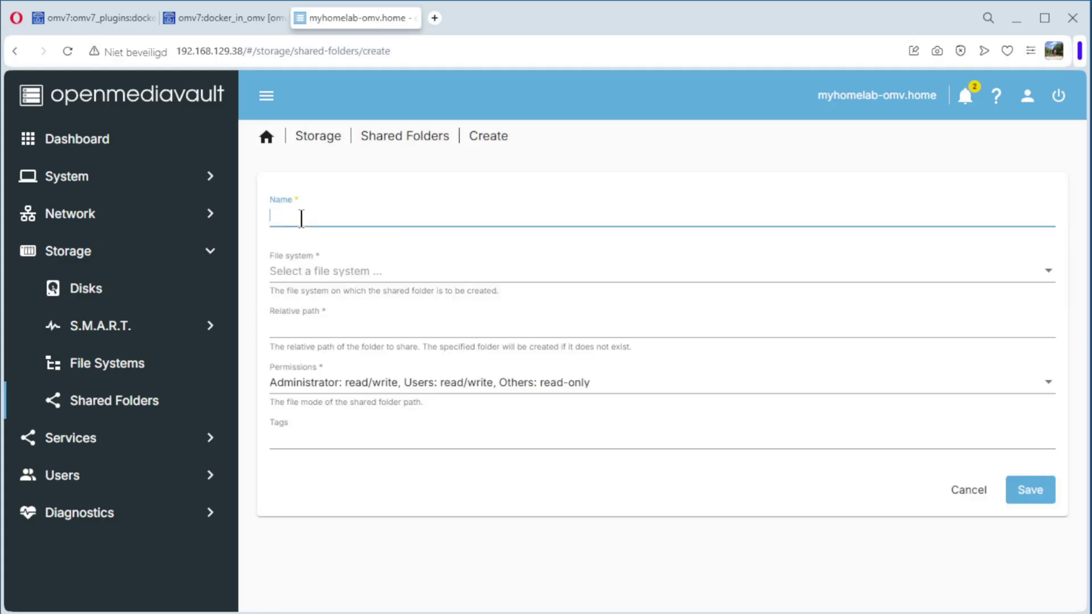
text(docker_data)
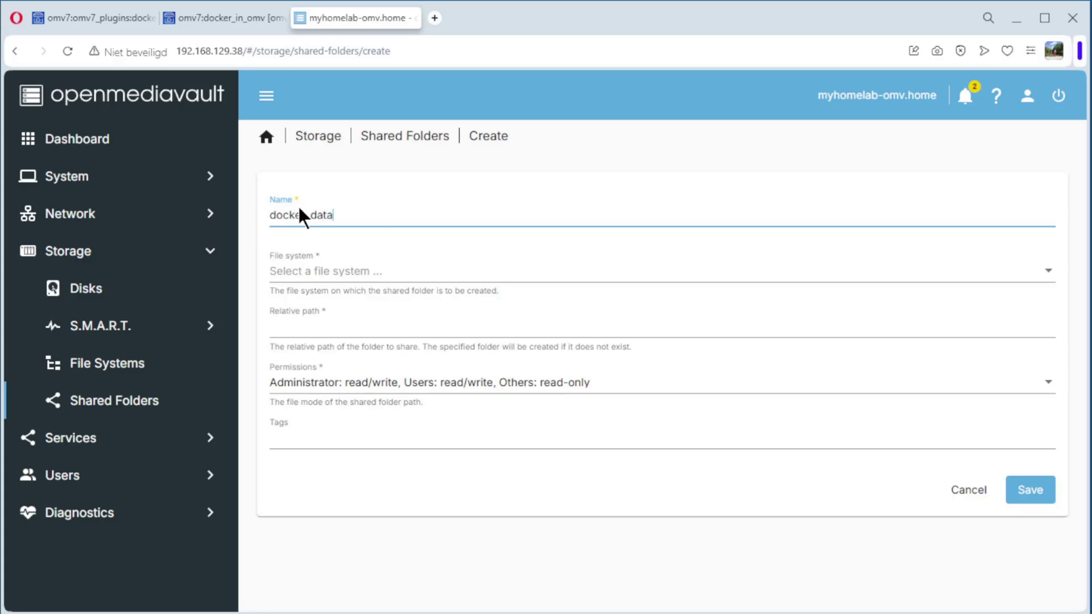
click(324, 279)
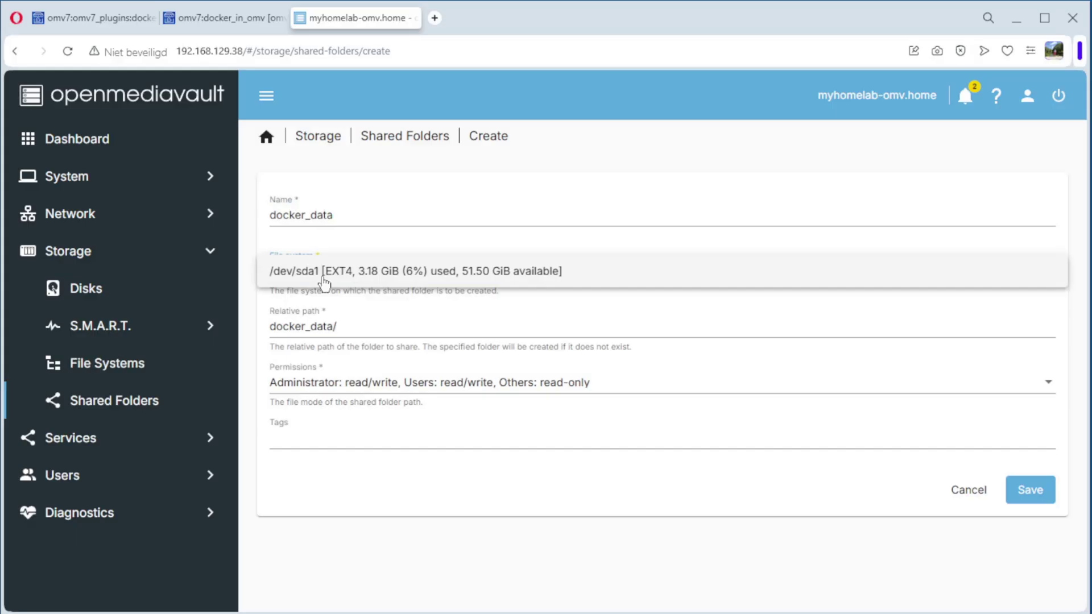
click(414, 277)
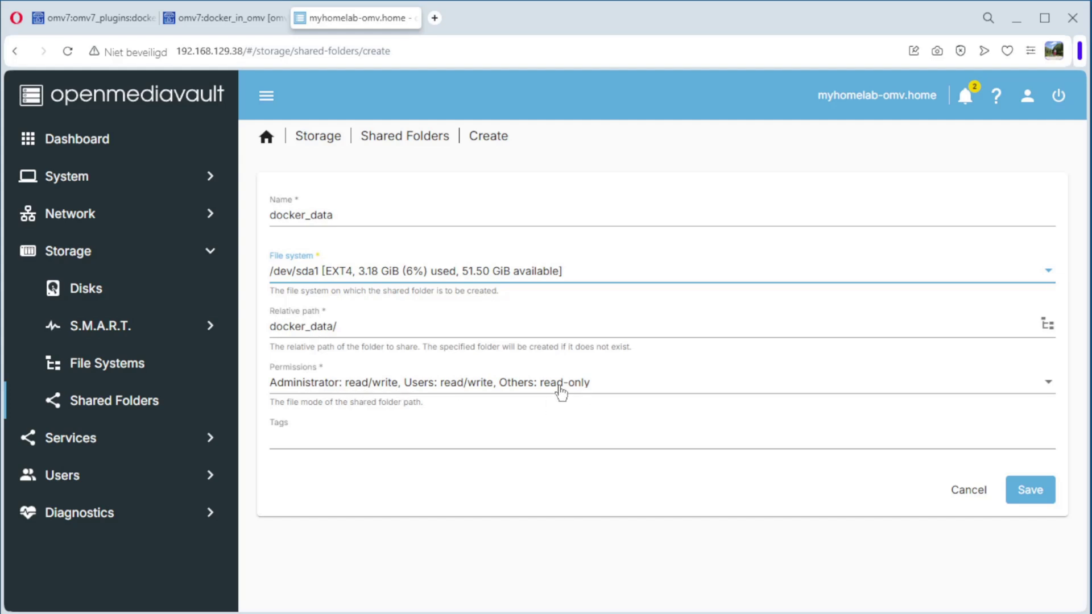
click(306, 441)
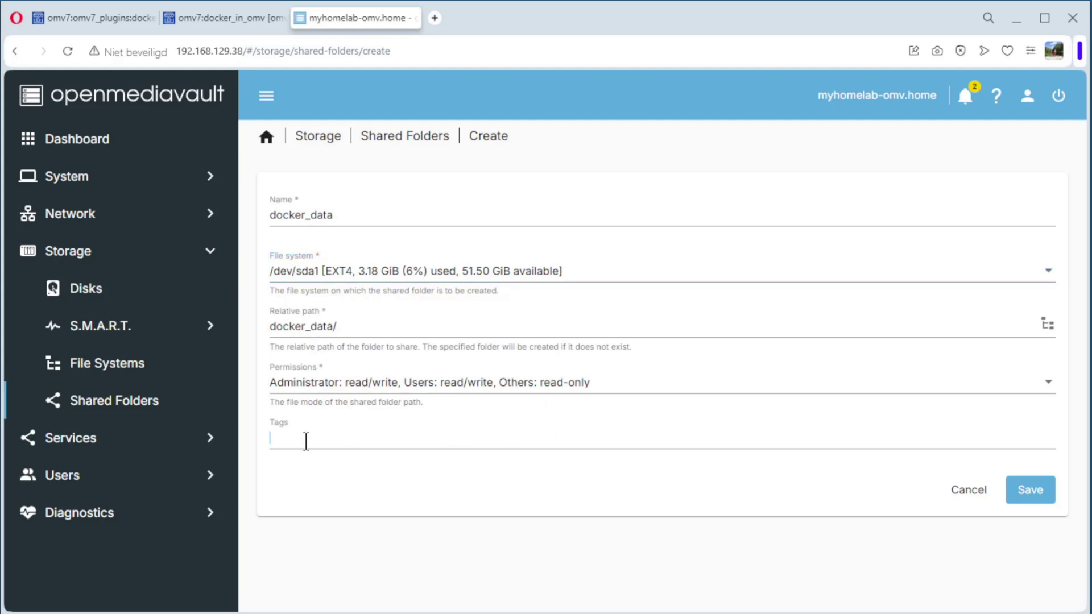
text(docker_data)
click(1038, 493)
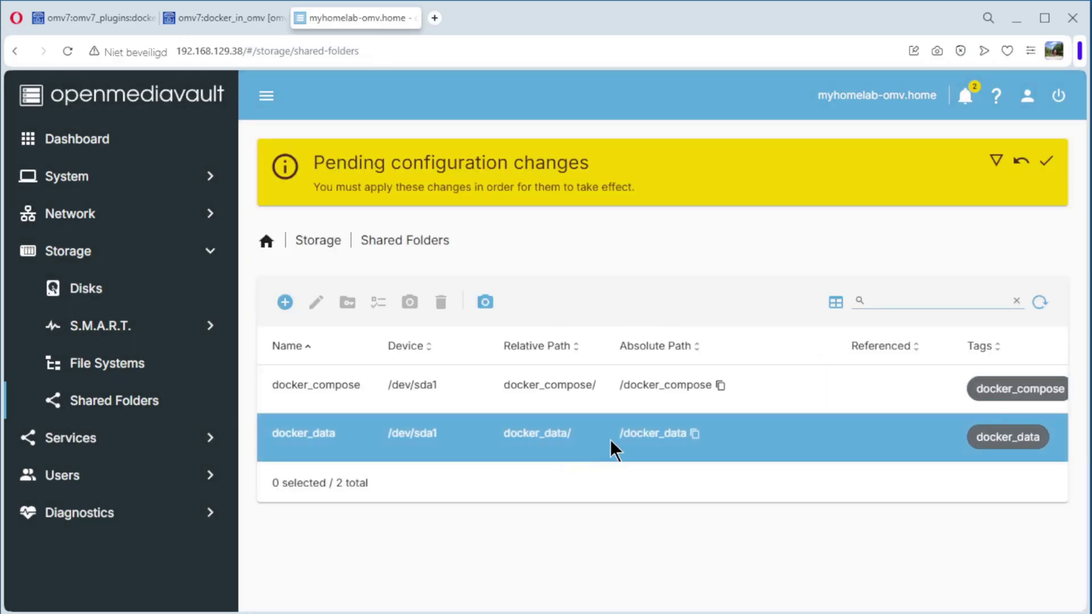
click(1045, 162)
click(662, 385)
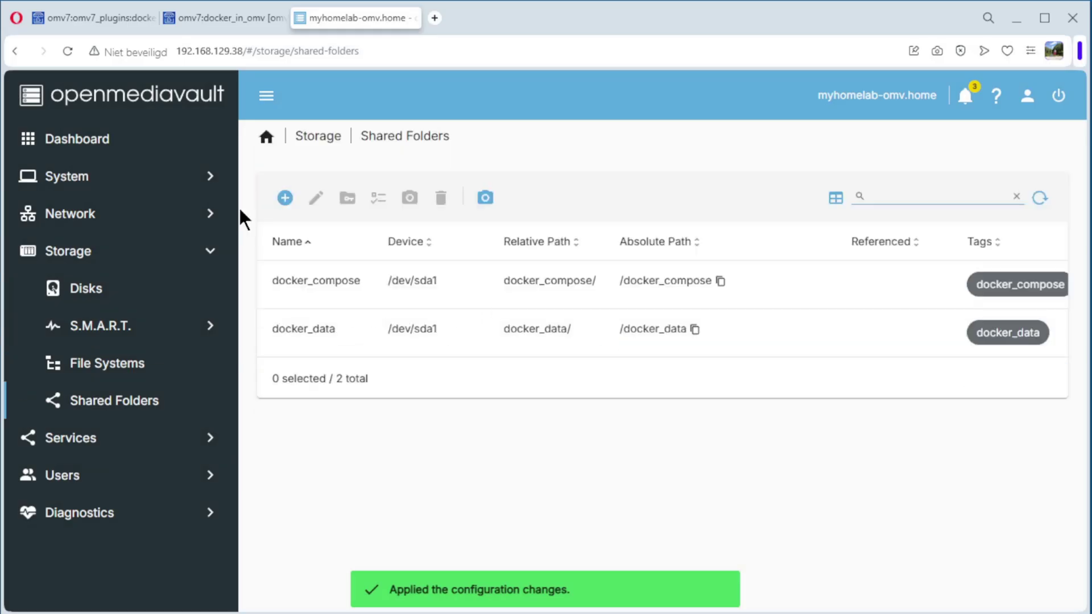
Step: Create shared folder docker_backup on /dev/sda1 tagged docker_backup, then apply the changes
click(285, 198)
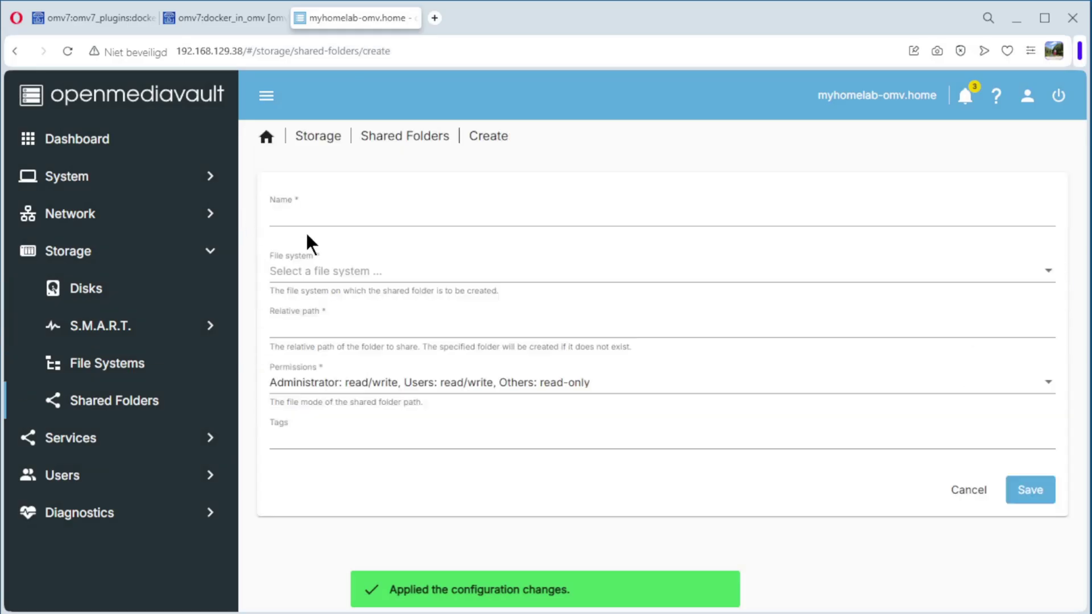
text(docker)
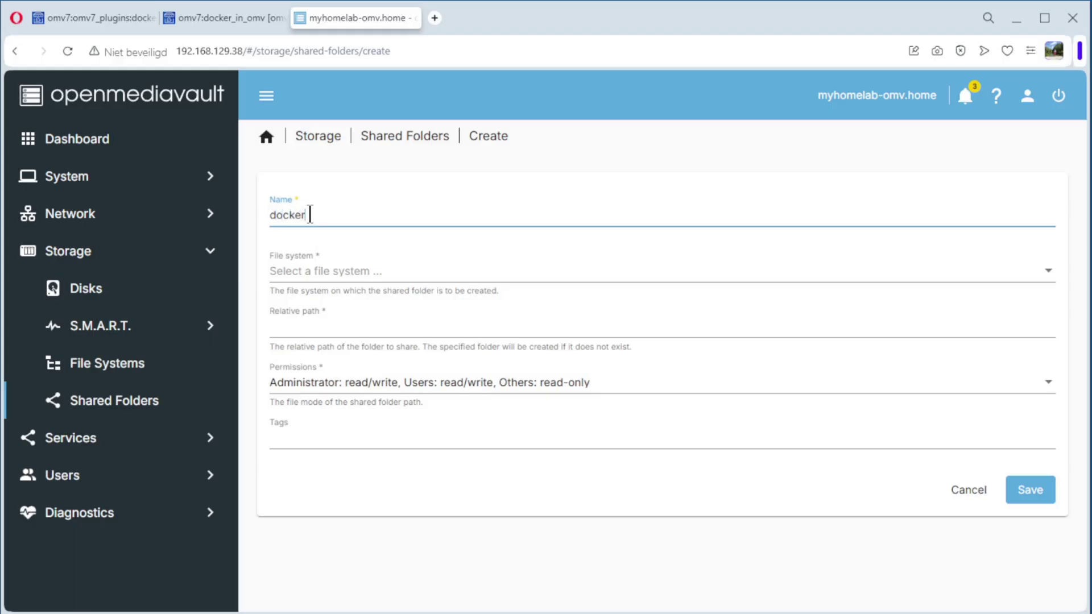
text(_backup)
click(316, 272)
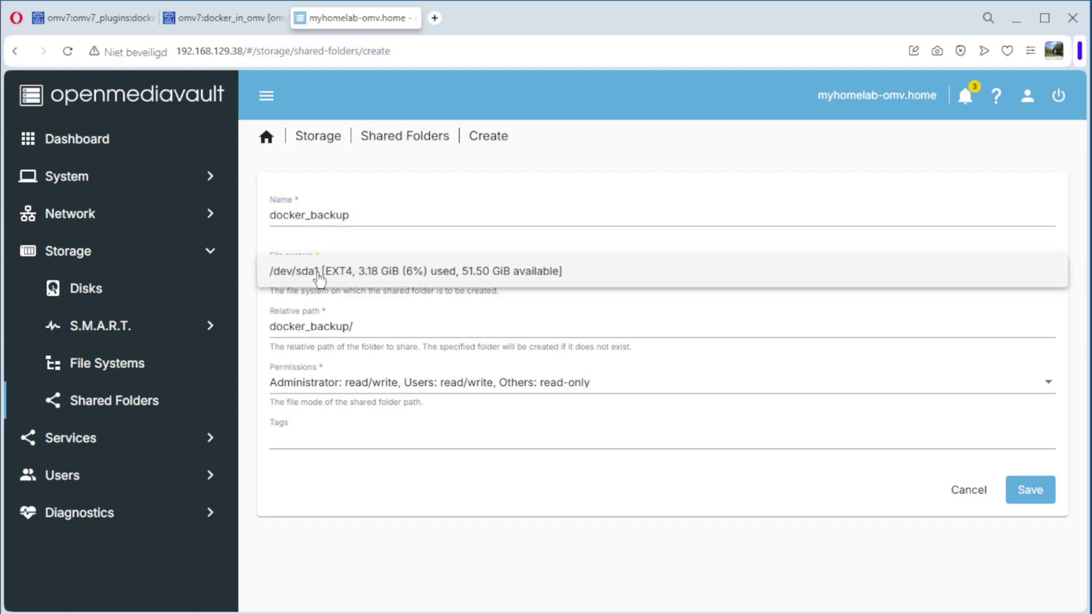
click(383, 272)
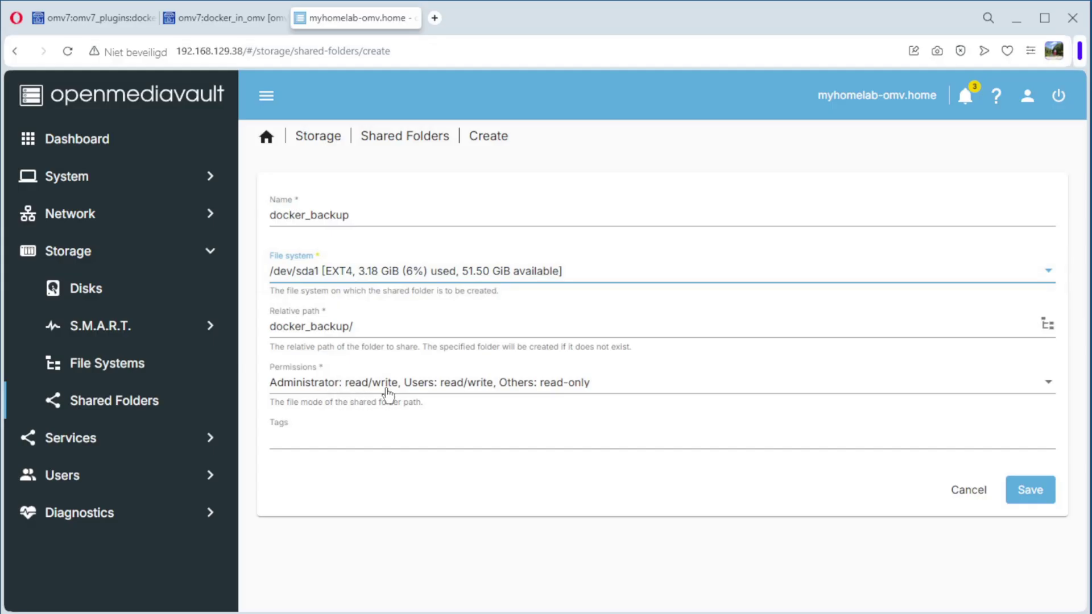
click(317, 432)
text(docker_backup)
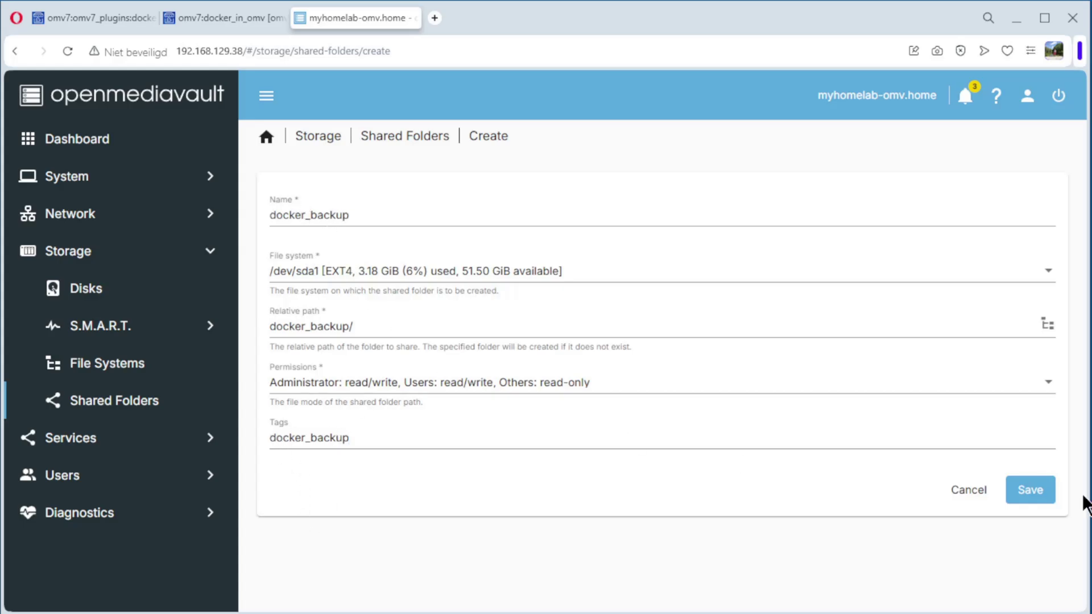
click(1032, 493)
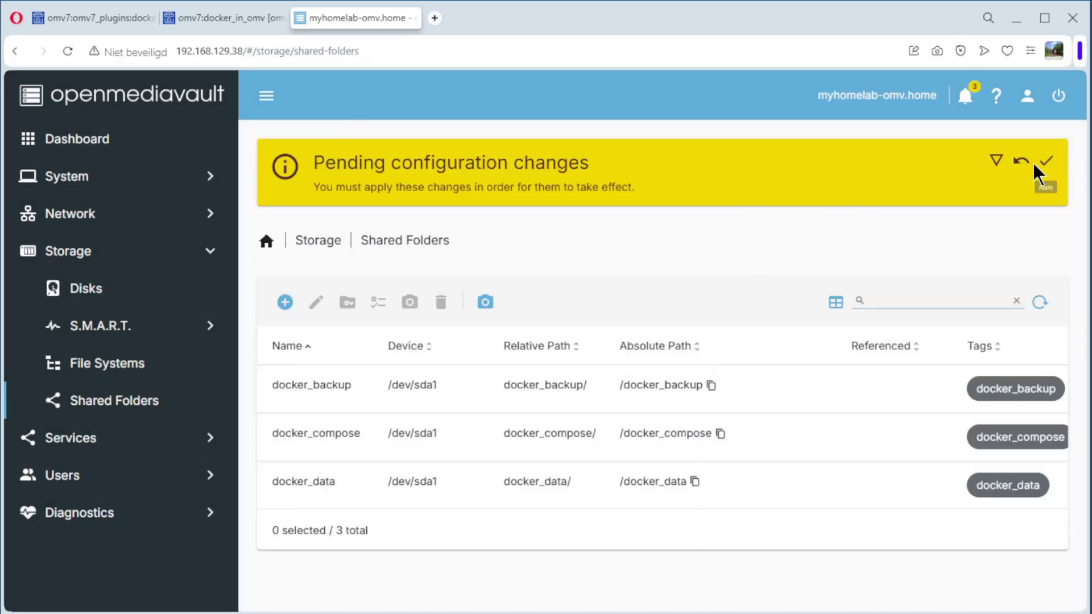
click(1046, 167)
click(662, 381)
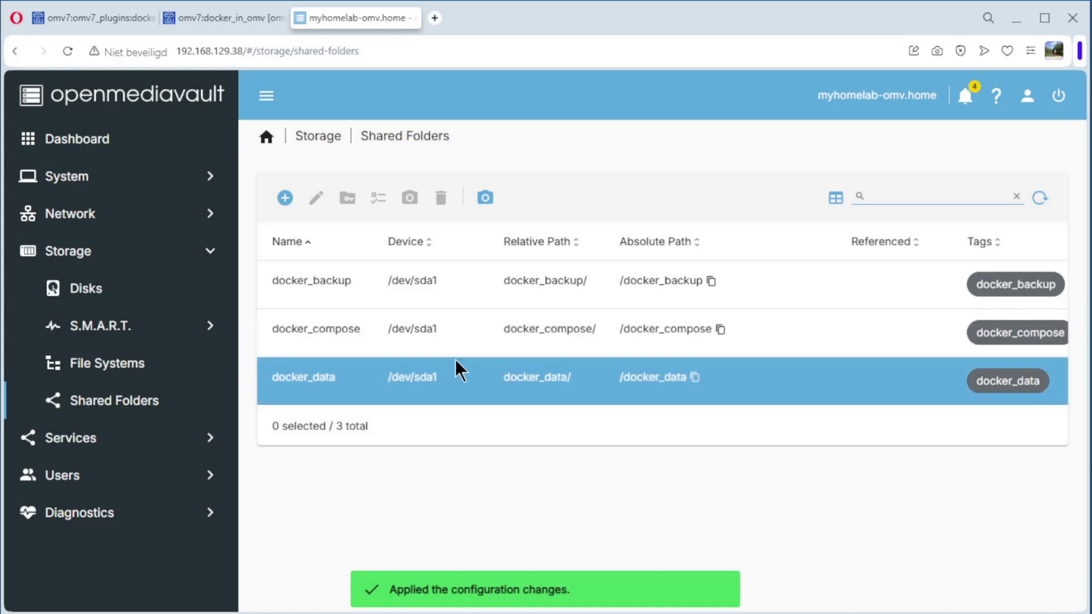
Step: Create shared folder docker on /dev/sda1 tagged docker, then apply the changes
click(286, 198)
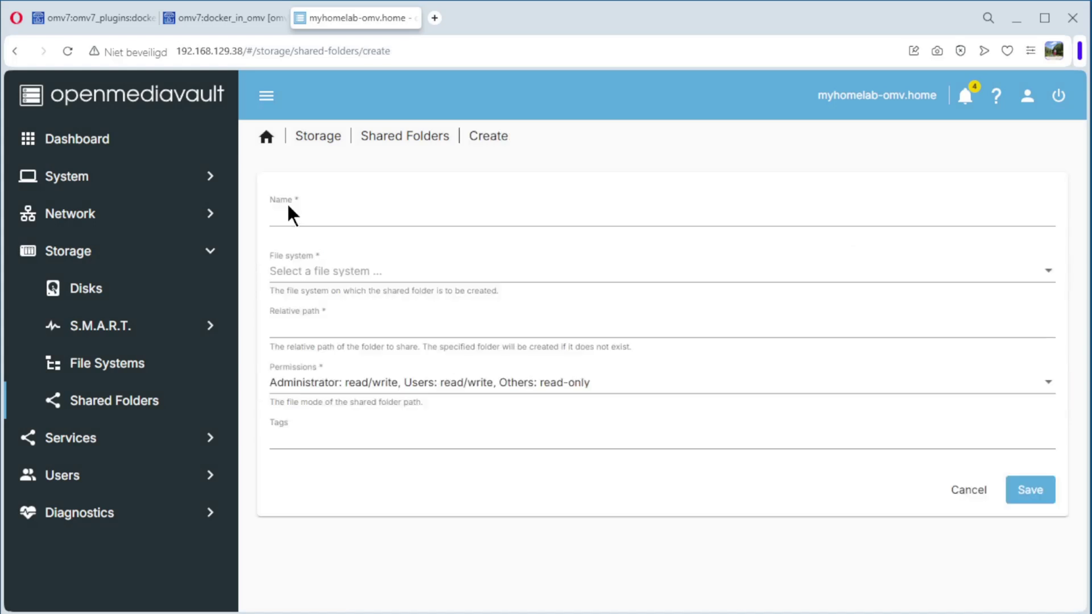
click(298, 215)
text(docker)
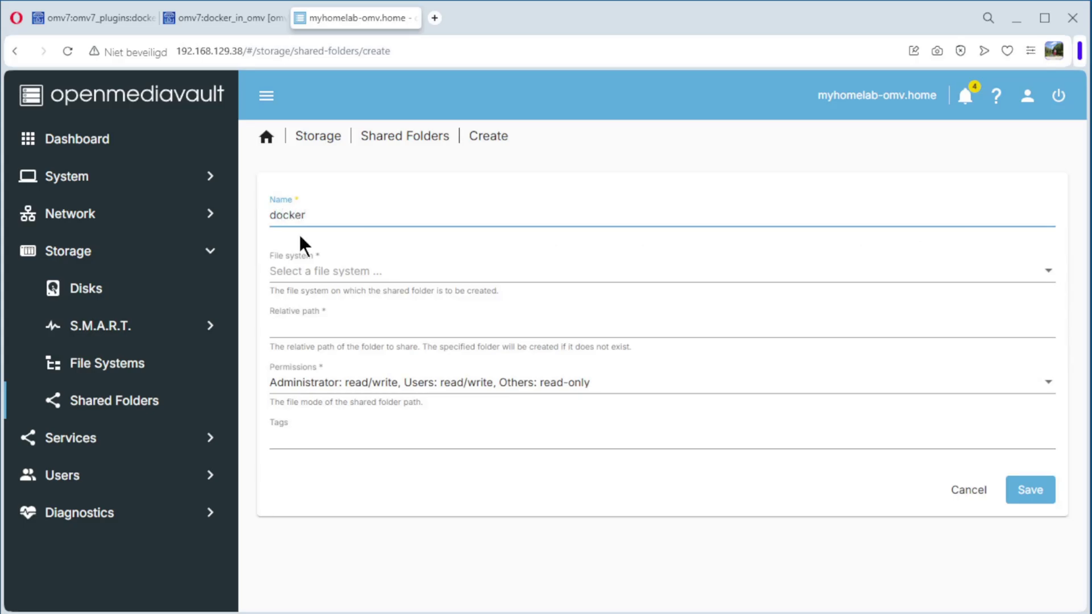
click(303, 272)
click(370, 278)
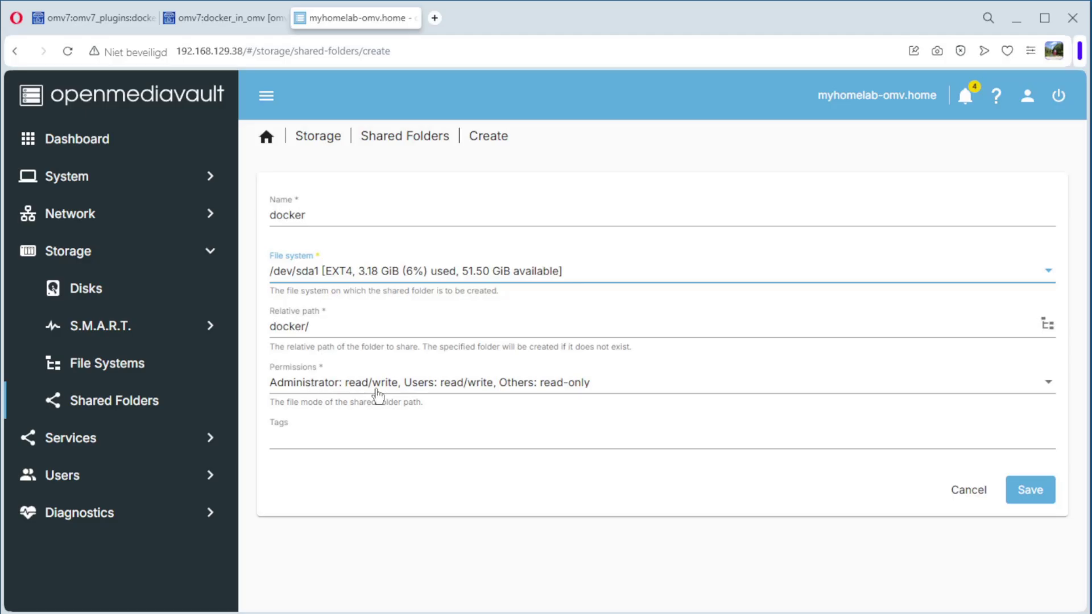
click(306, 437)
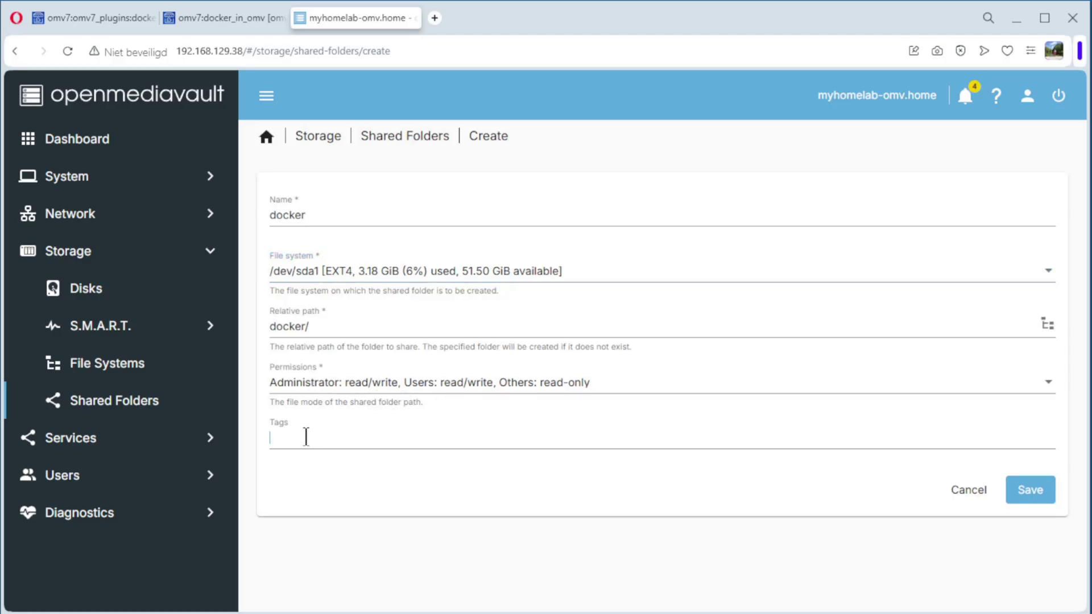
text(docker)
click(1031, 490)
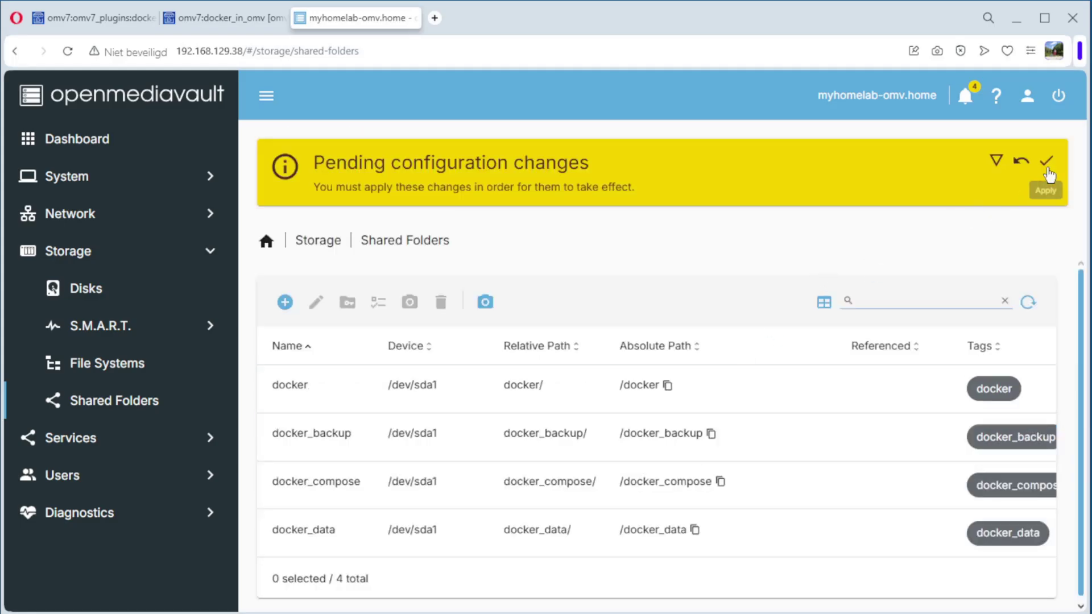
click(1047, 165)
click(663, 380)
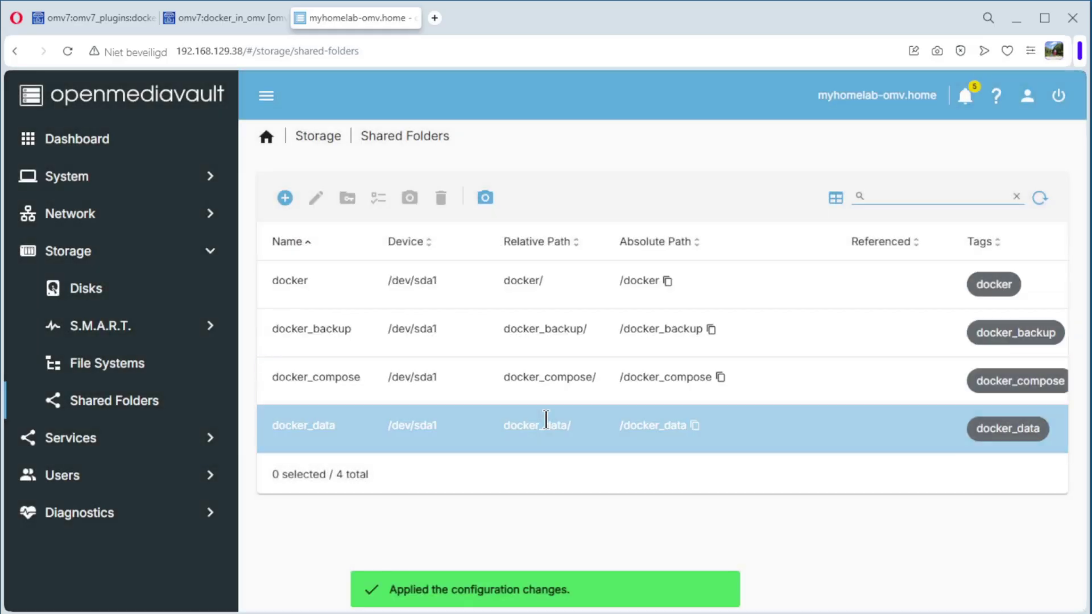
Step: Dismiss all openmediavault notifications from the bell panel and close the panel
click(964, 97)
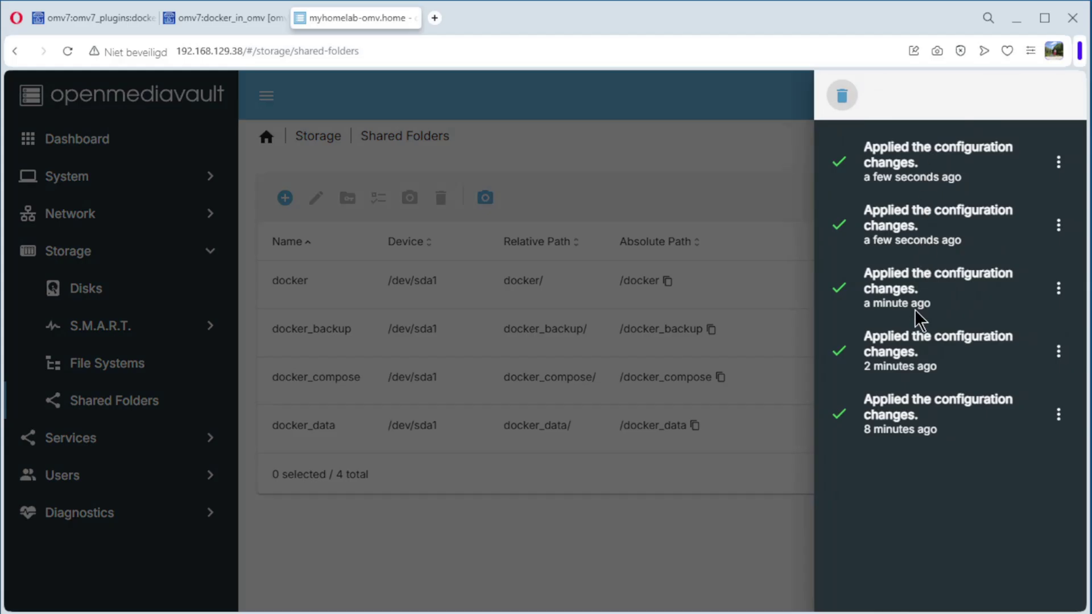
click(843, 97)
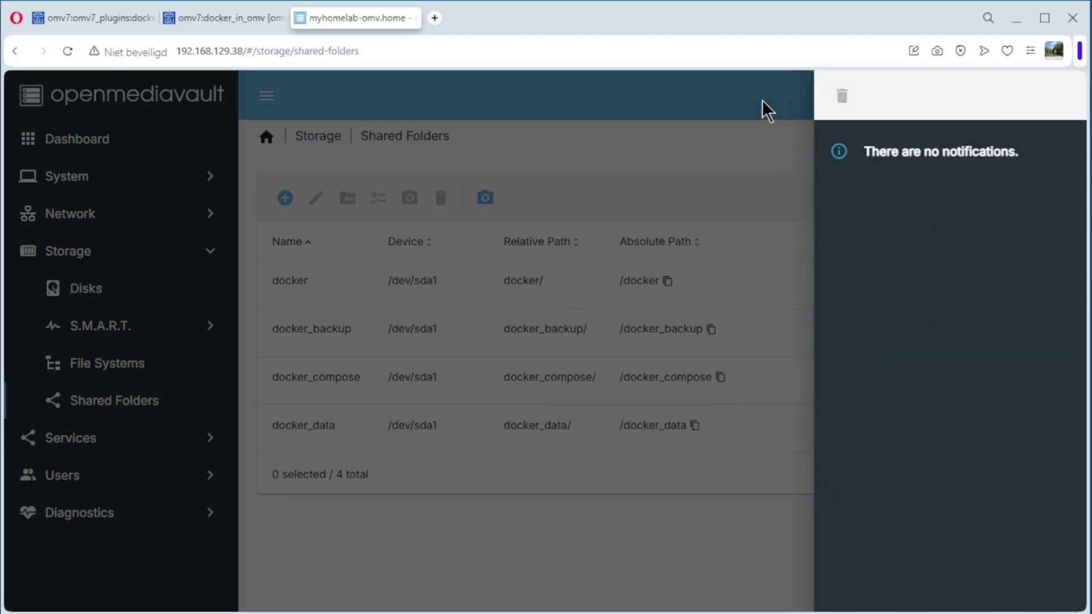
click(763, 106)
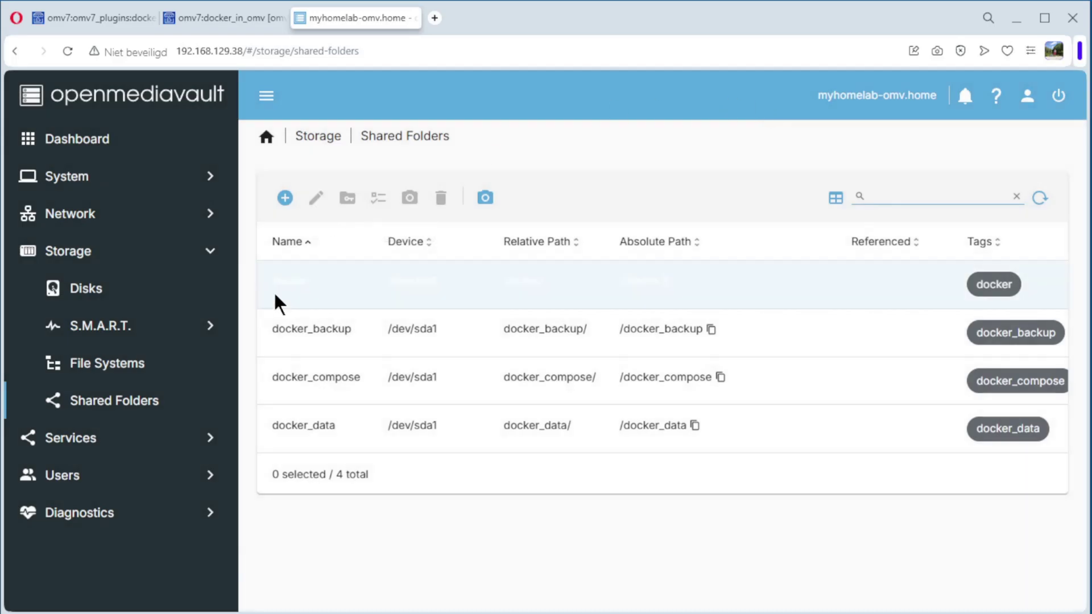
Step: In Compose settings, store compose files in the docker_compose shared folder
click(87, 441)
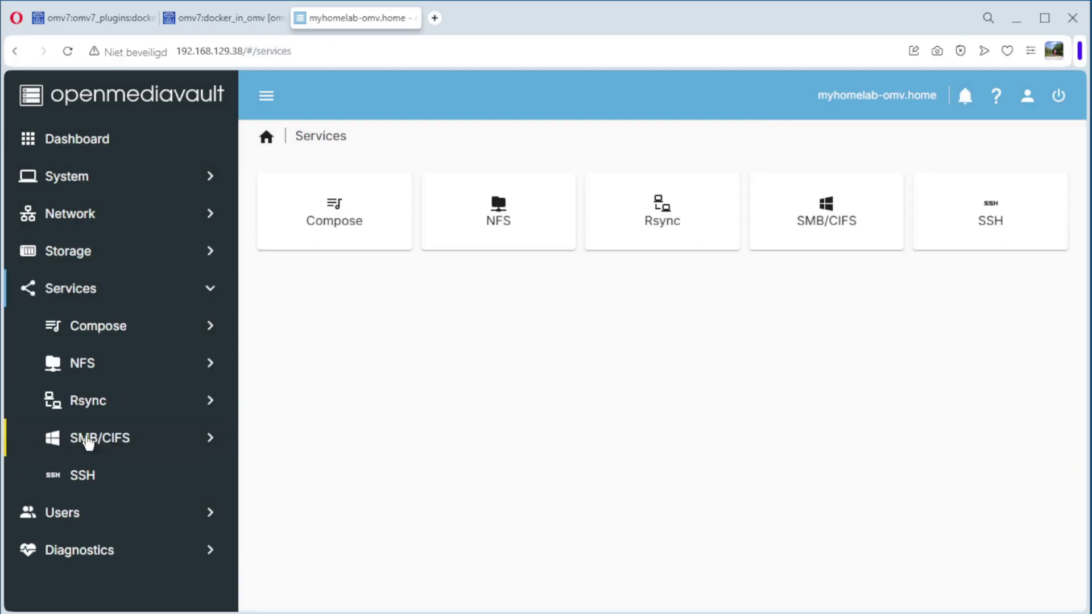
click(117, 330)
click(126, 369)
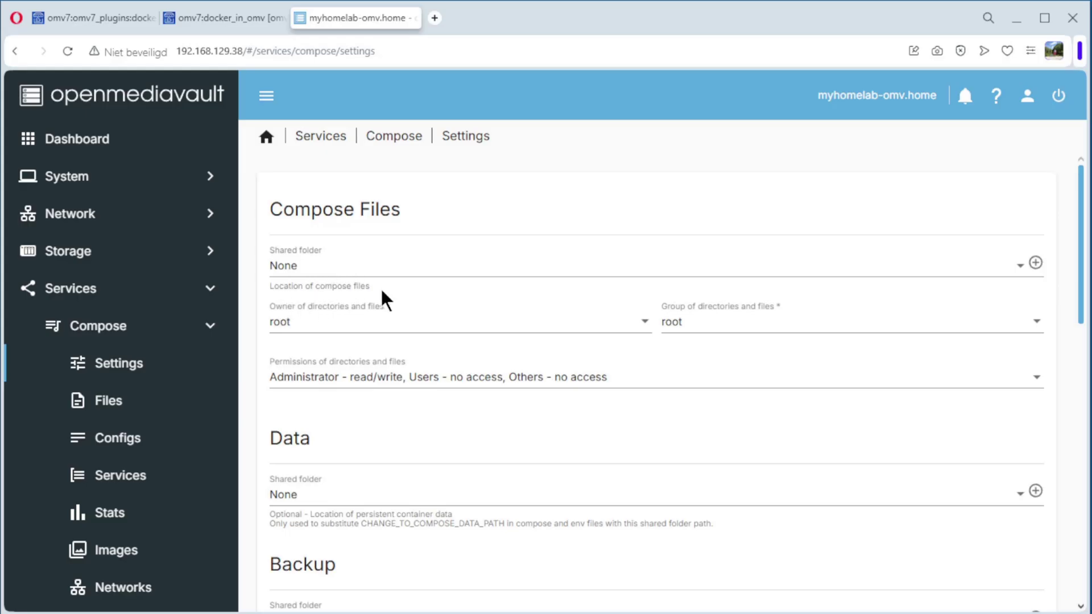
click(320, 275)
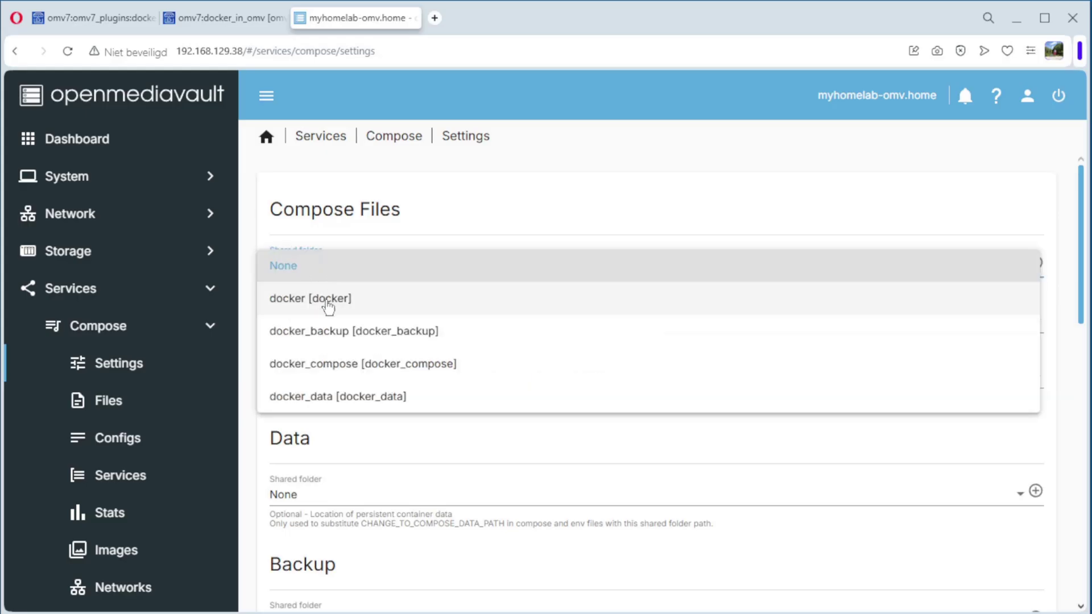
click(334, 367)
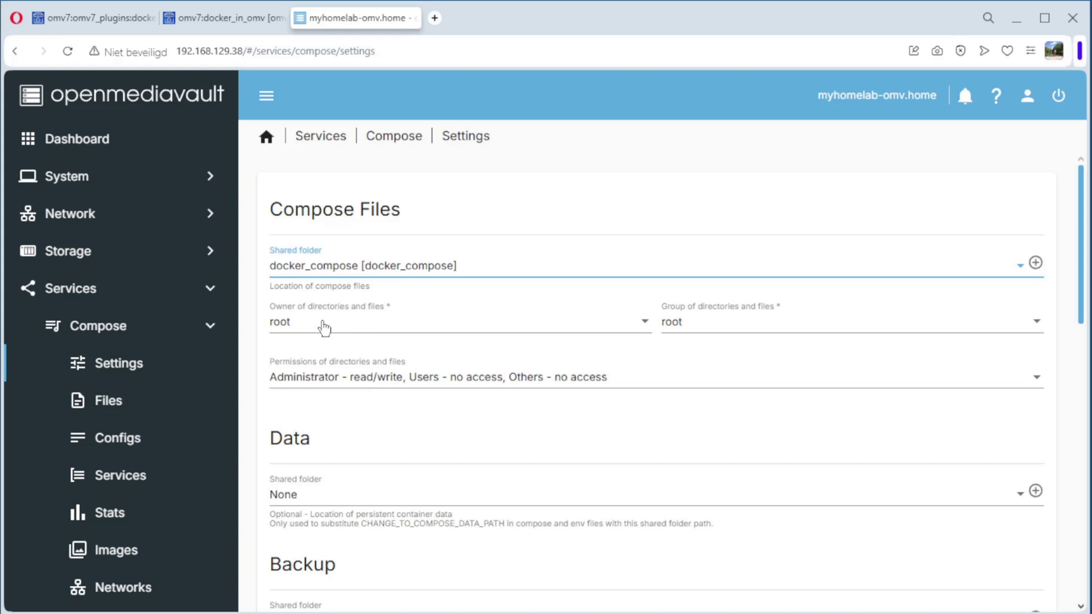
Step: Set the compose files owner to the regular user account and the group to docker
click(642, 329)
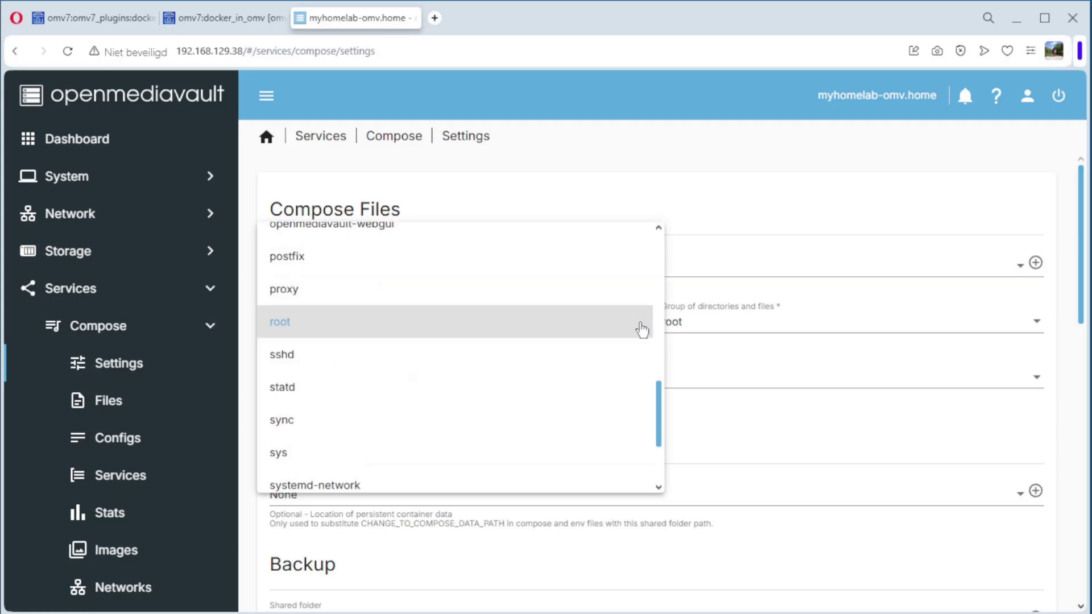
scroll(557, 351, down, 3)
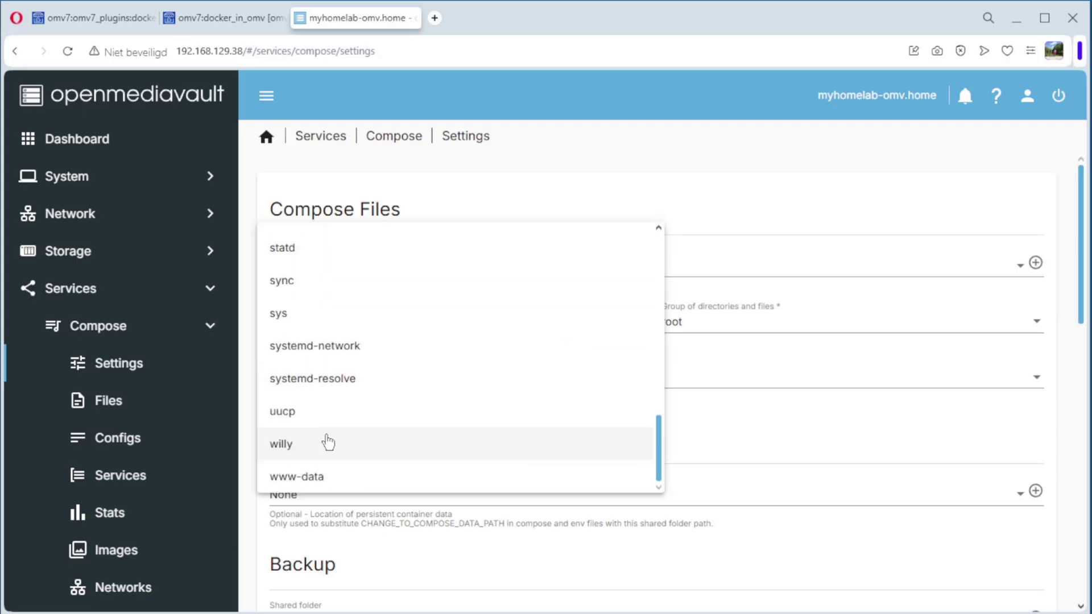
click(282, 446)
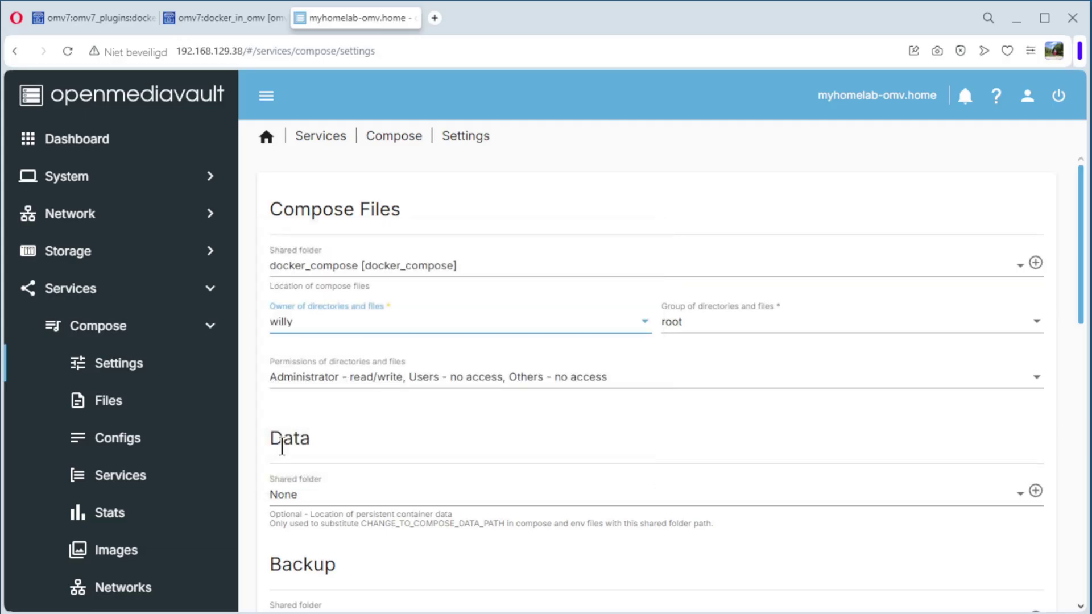
click(677, 328)
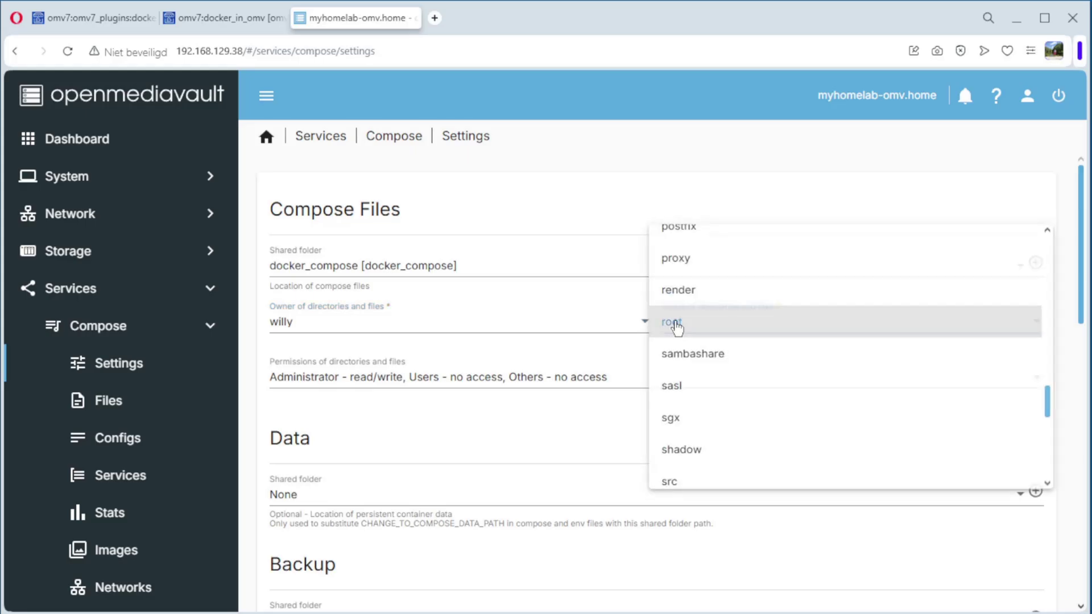
scroll(729, 349, down, 3)
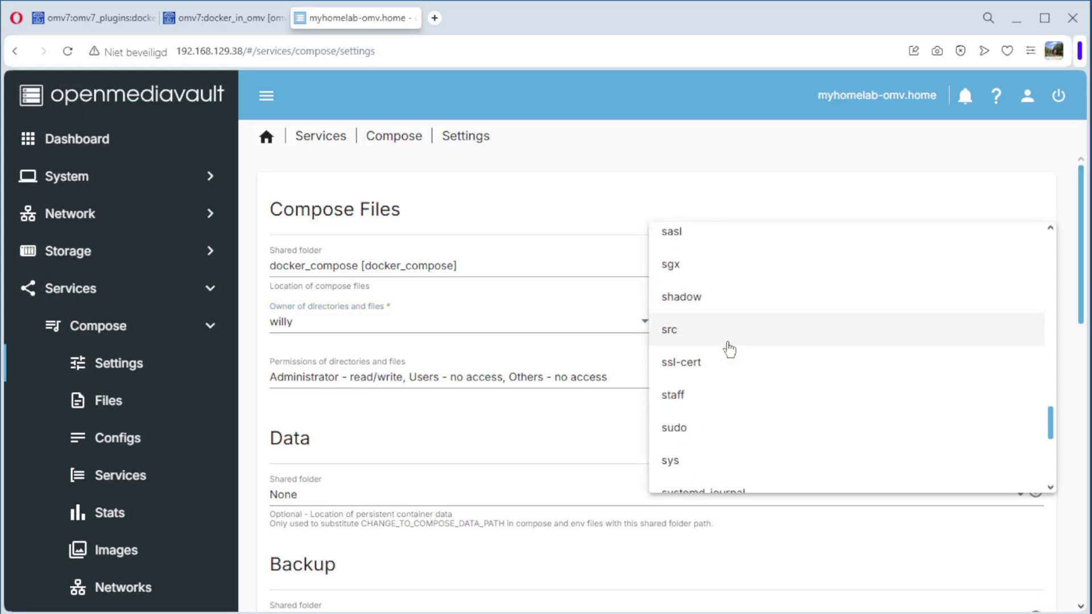
scroll(730, 349, down, 4)
scroll(730, 350, up, 6)
scroll(730, 349, up, 6)
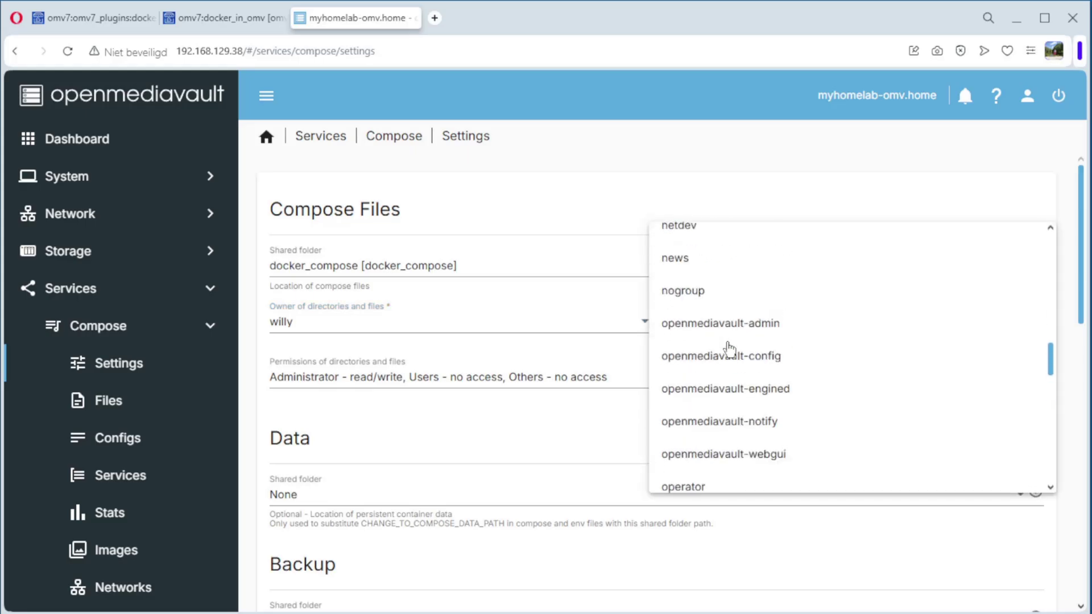
scroll(730, 350, up, 5)
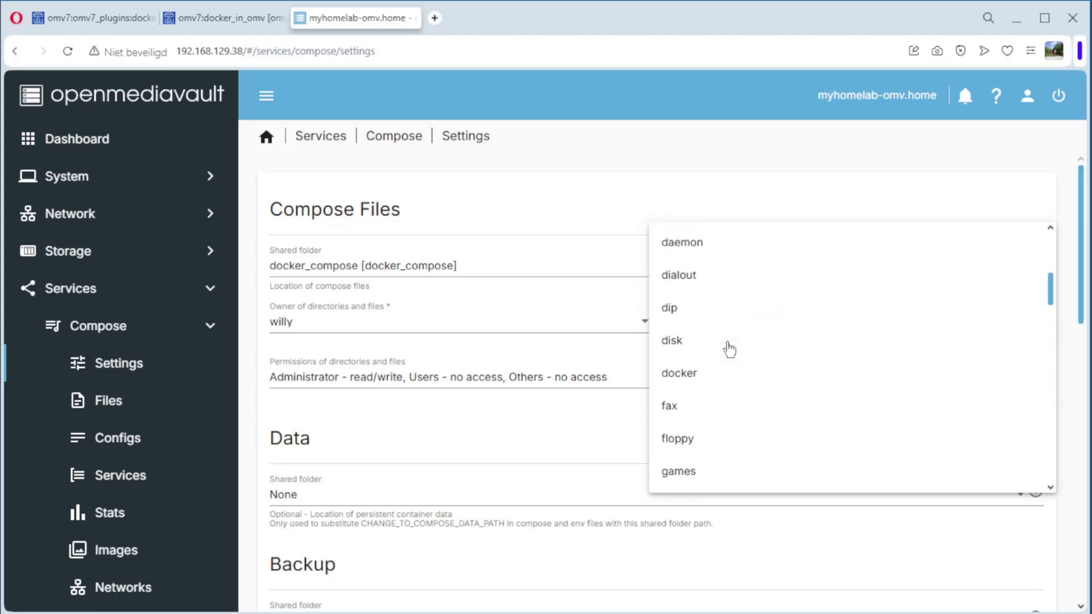
scroll(728, 347, down, 1)
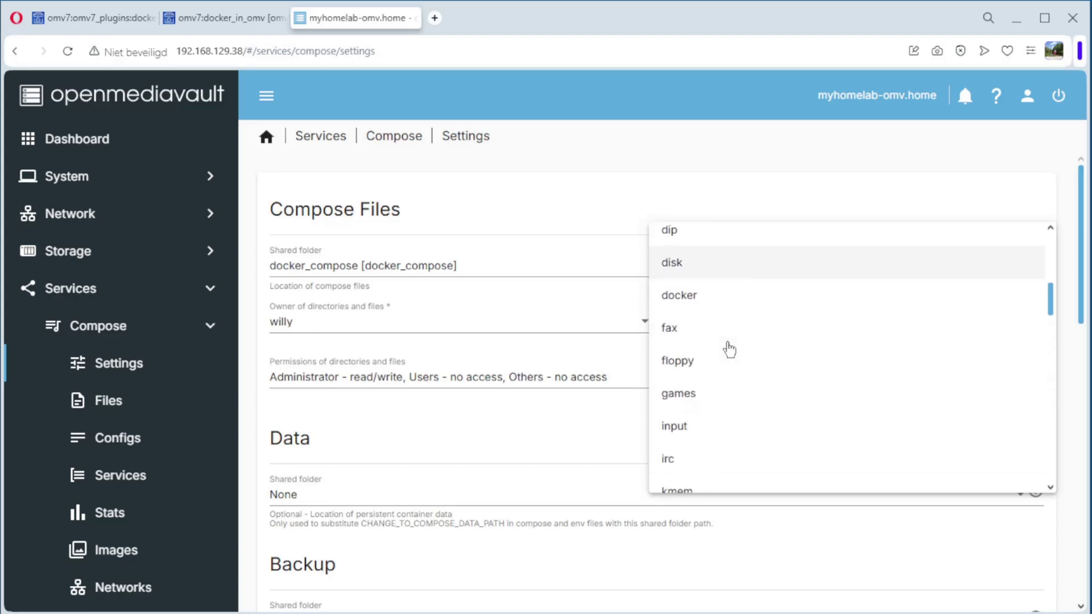
click(686, 294)
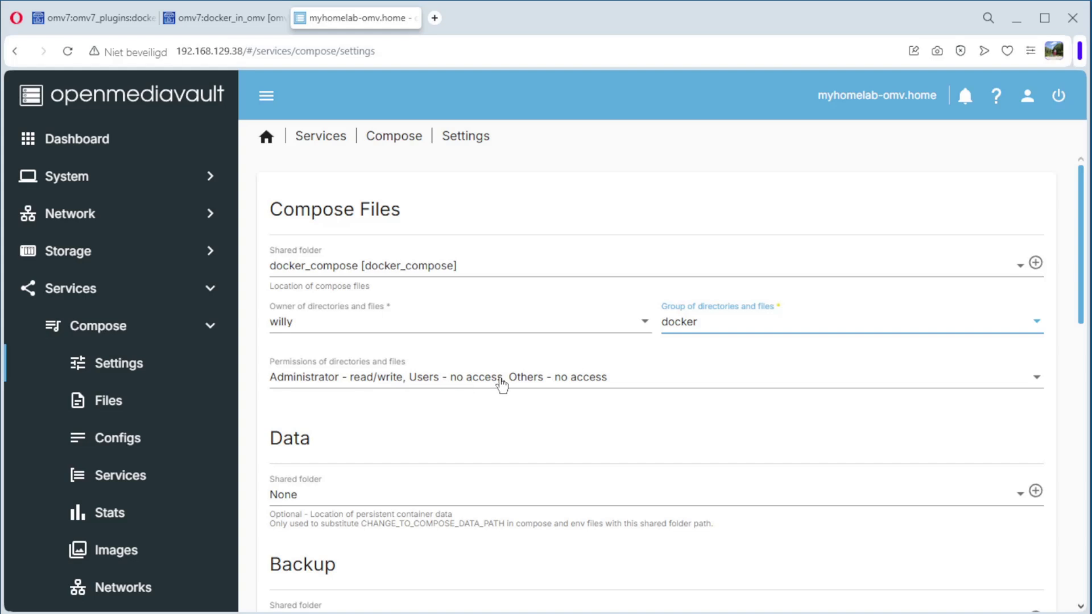
Step: Give compose files users read/write, others no access; use docker_data for data and docker_backup for backups
click(470, 388)
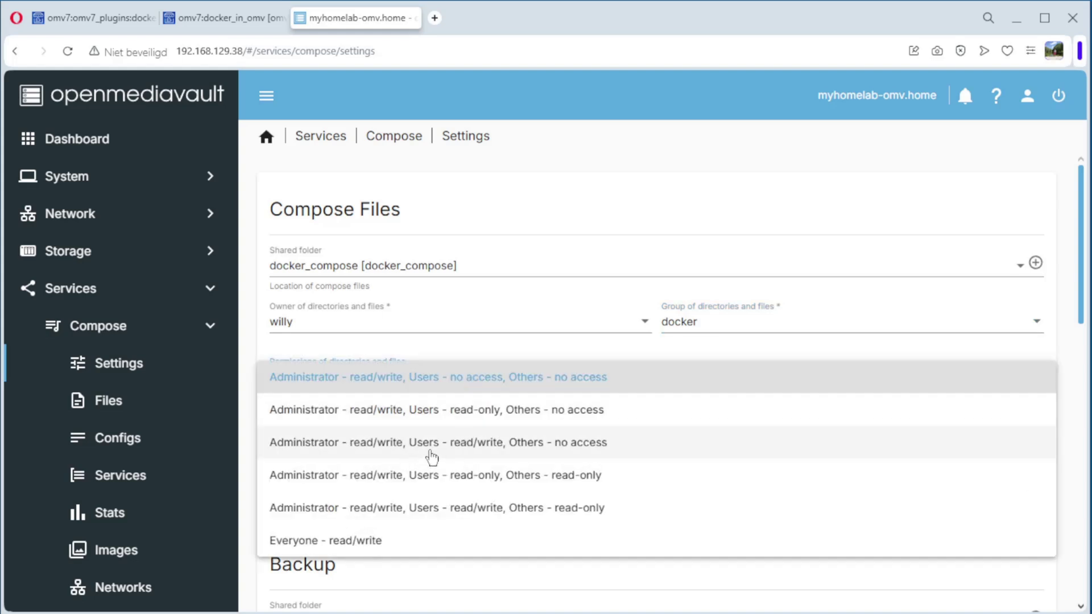
click(461, 453)
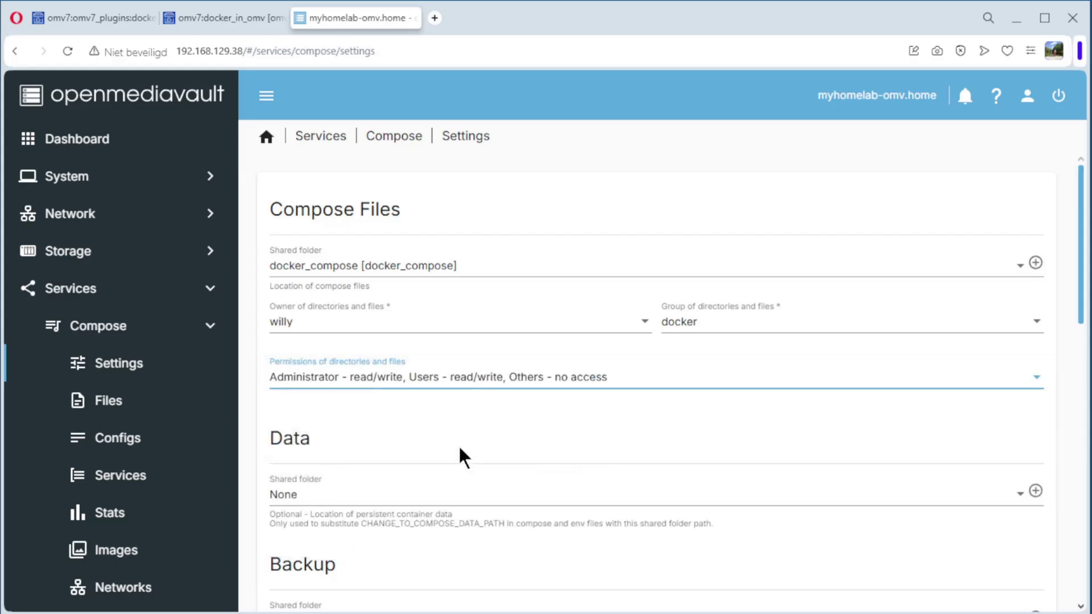
scroll(460, 448, down, 3)
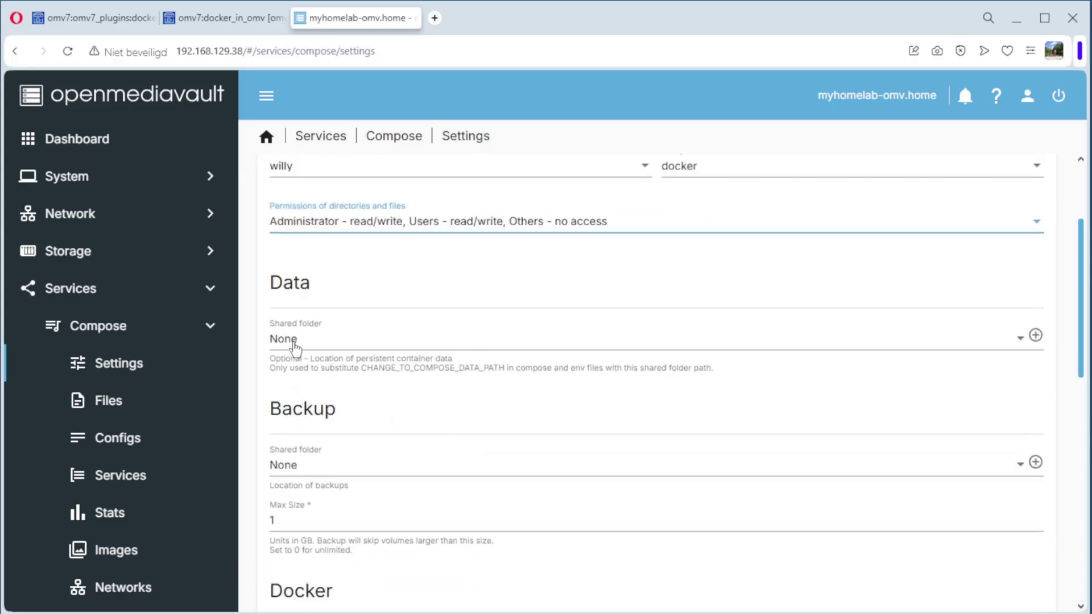
click(307, 340)
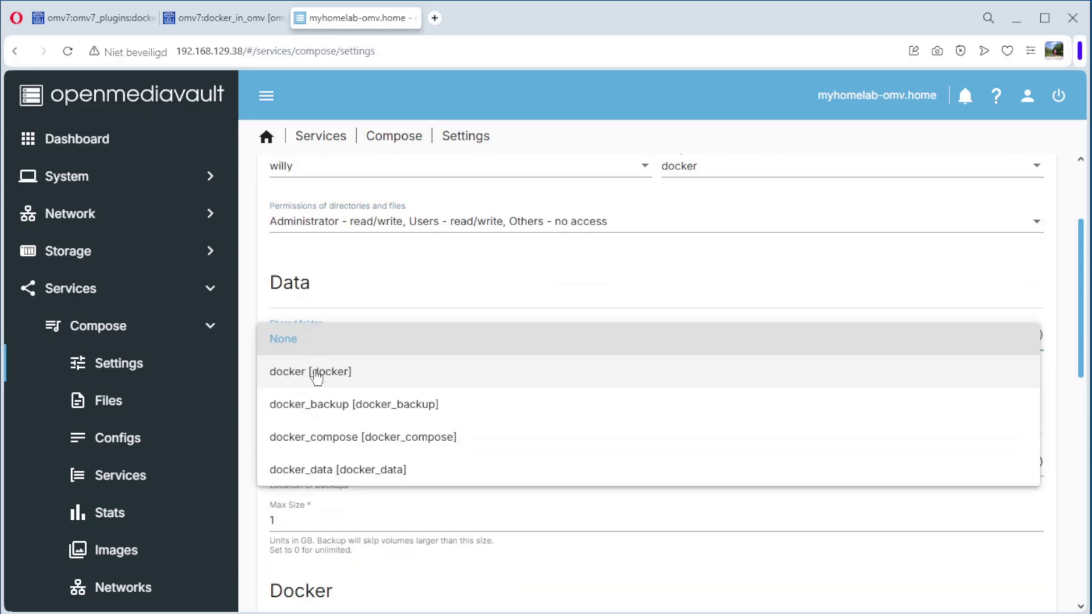
click(319, 476)
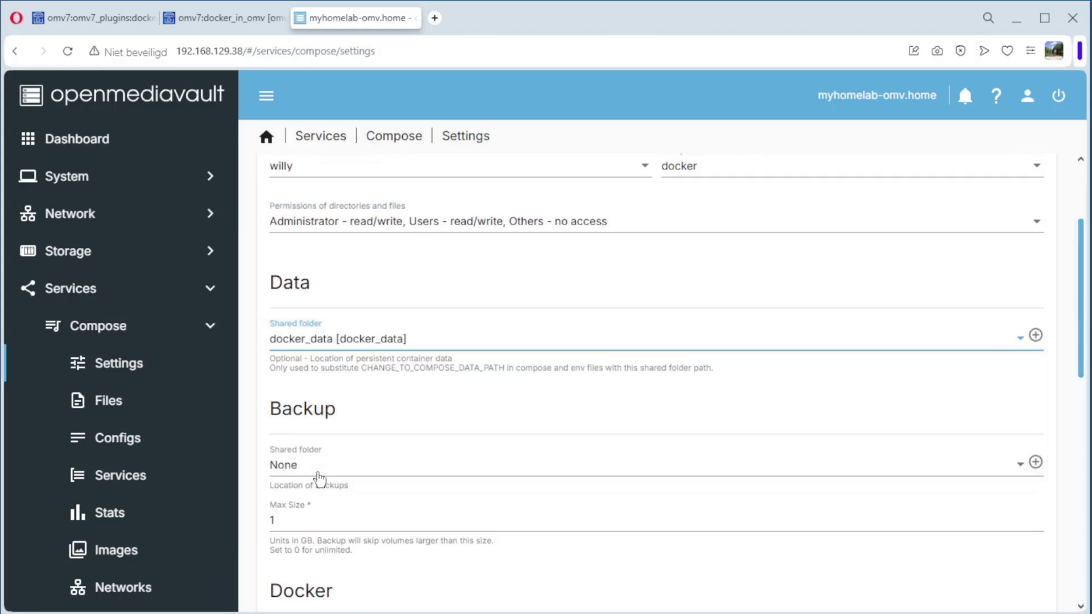
scroll(387, 378, down, 3)
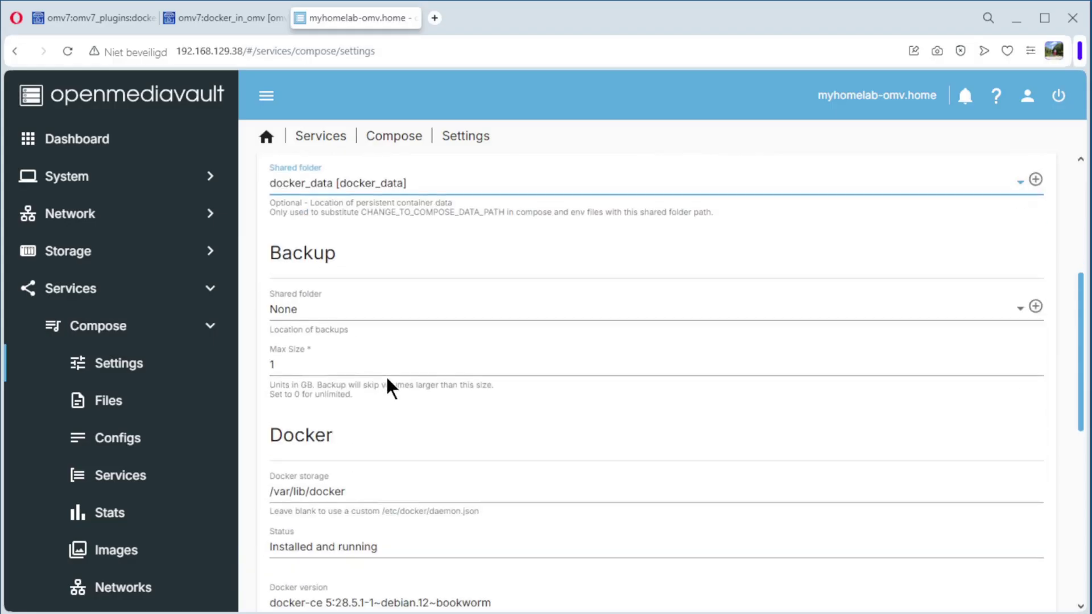
click(322, 316)
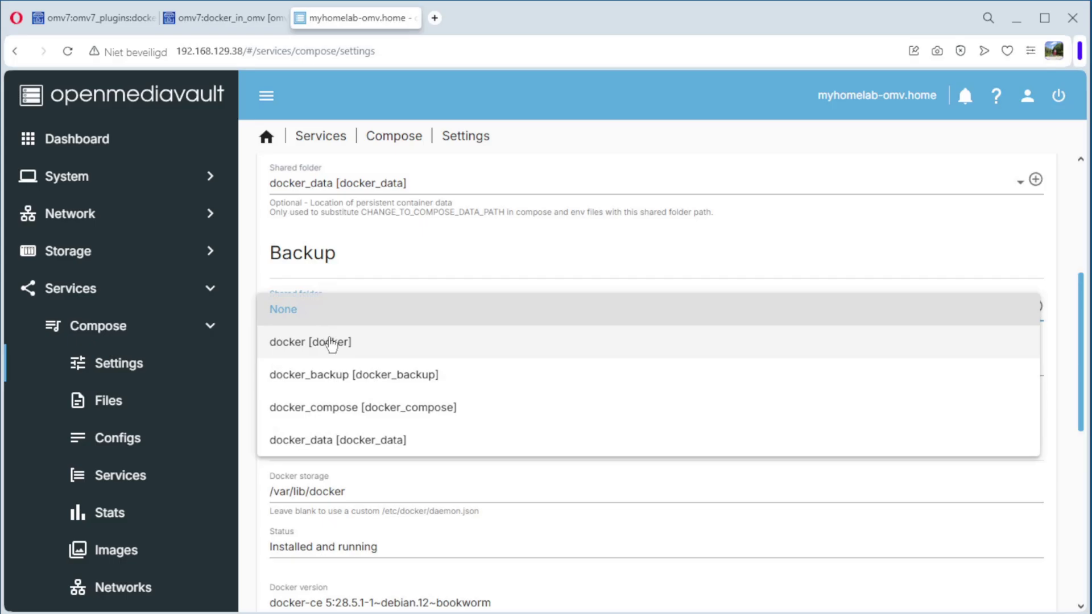
click(334, 375)
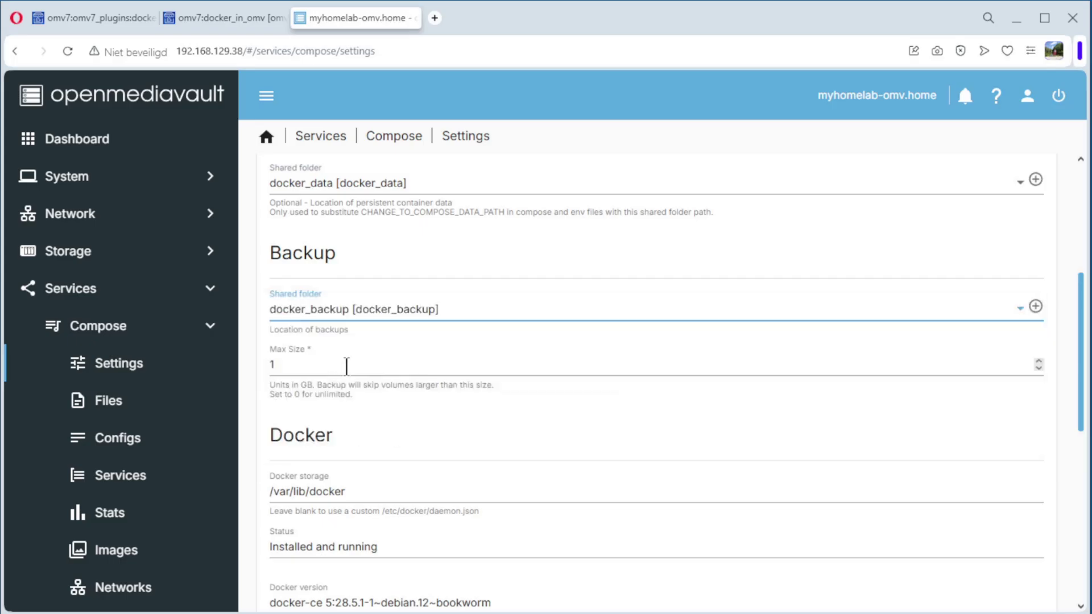
Step: Clear the Docker storage path, save the Compose settings, and go to Storage > Shared Folders
scroll(352, 361, down, 4)
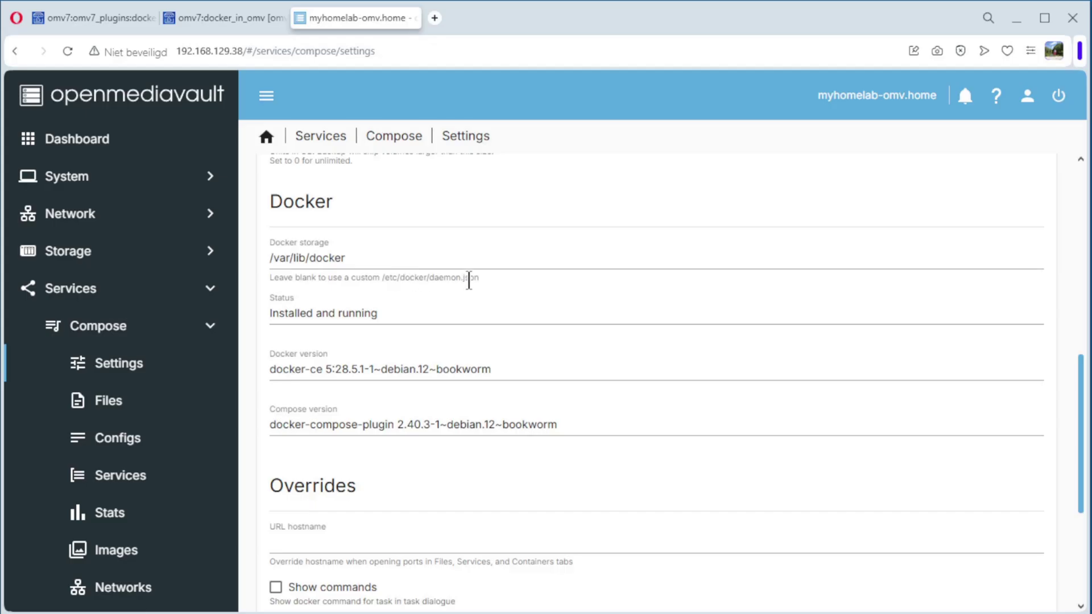
click(414, 261)
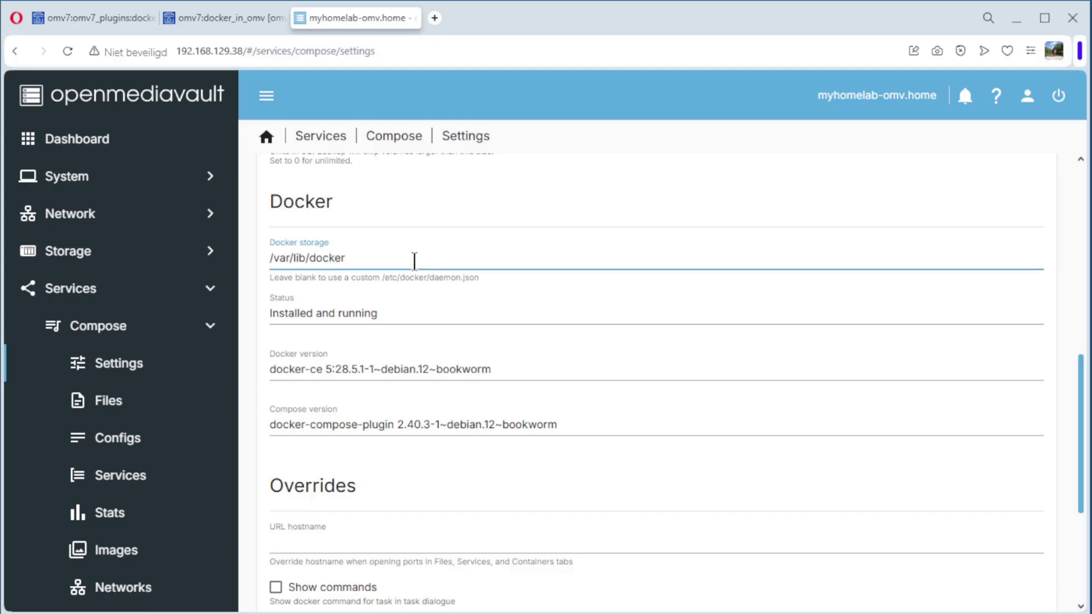
key(BackSpace)
key(BackSpace)
key(BackSpace)
key(BackSpace)
key(BackSpace)
key(BackSpace)
key(BackSpace)
key(BackSpace)
key(BackSpace)
key(BackSpace)
key(BackSpace)
key(BackSpace)
key(BackSpace)
key(BackSpace)
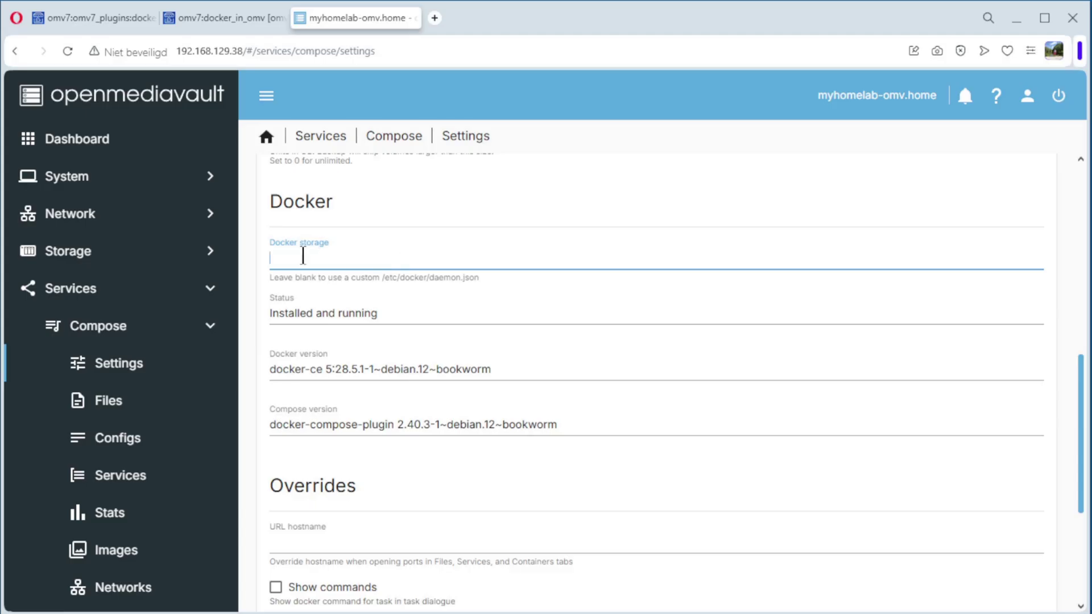
scroll(303, 255, down, 5)
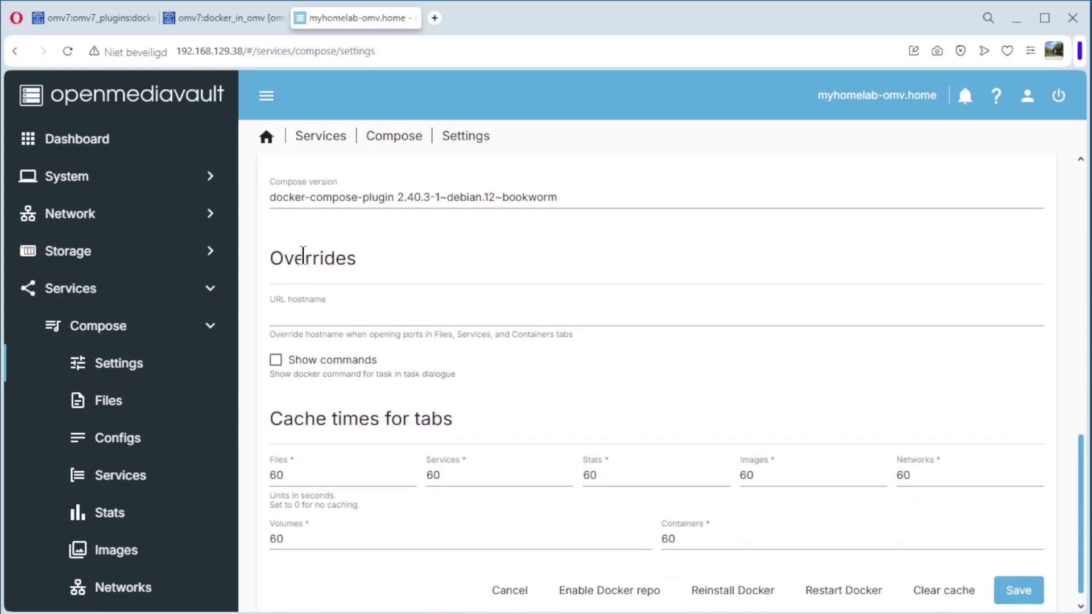
click(1015, 560)
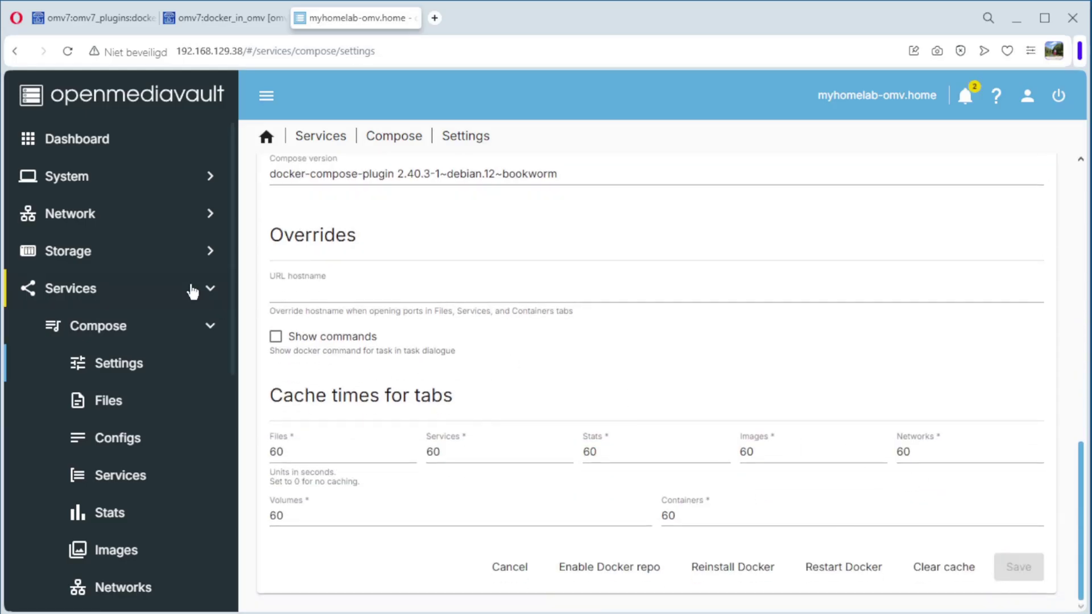
click(80, 259)
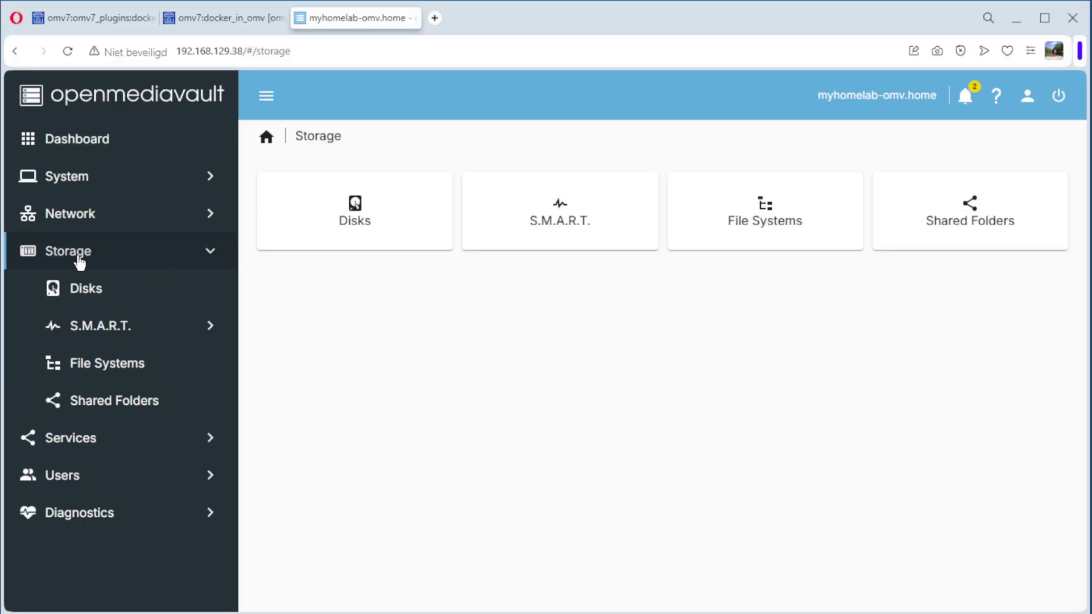
click(98, 400)
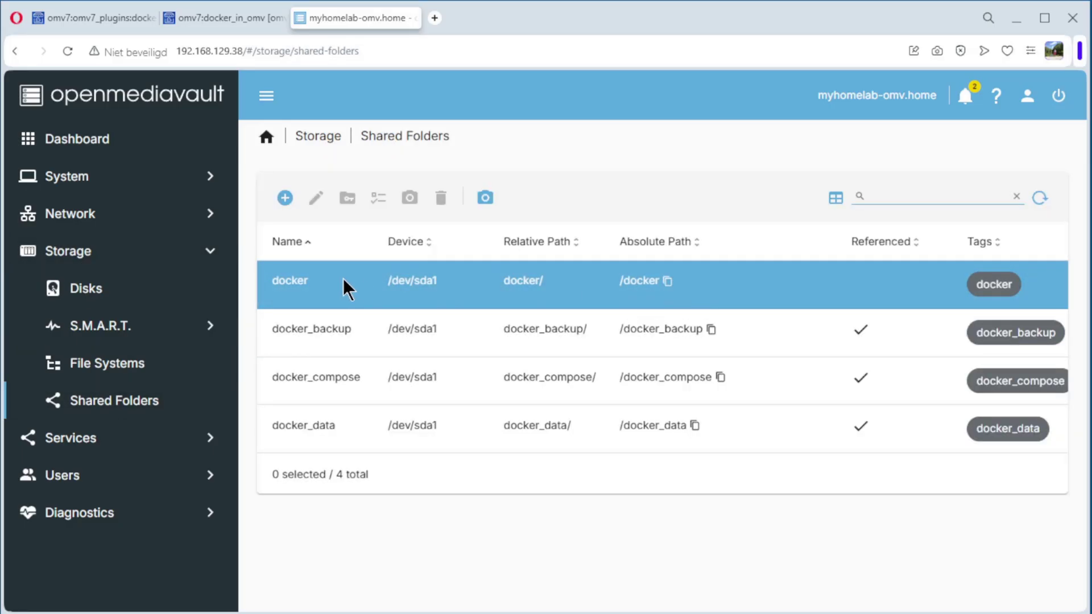
Step: Copy the docker share's absolute path and paste it as Compose Docker storage (/docker)
click(668, 282)
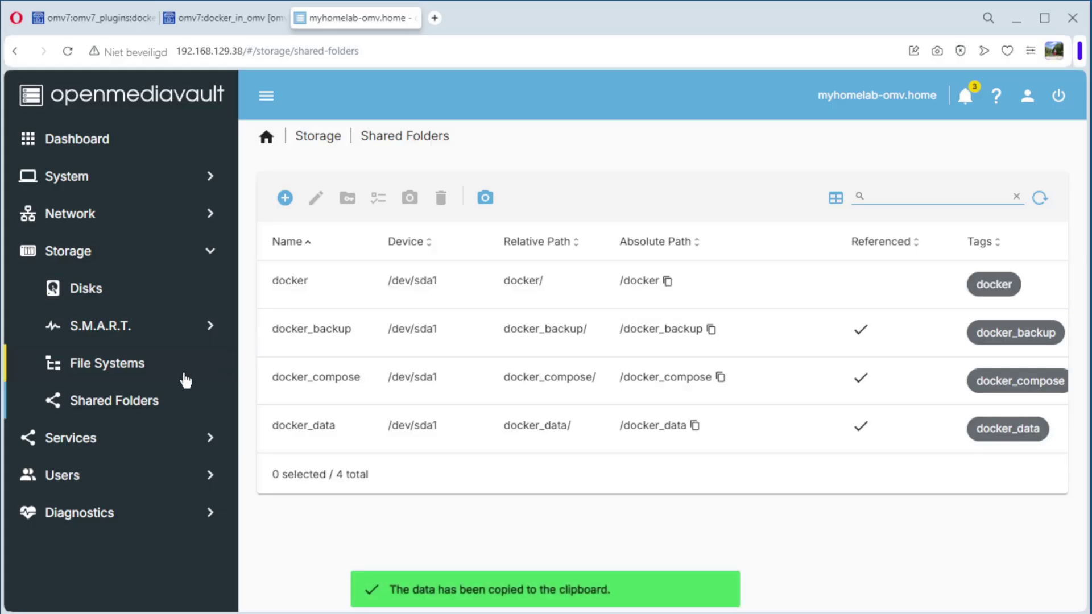
click(66, 441)
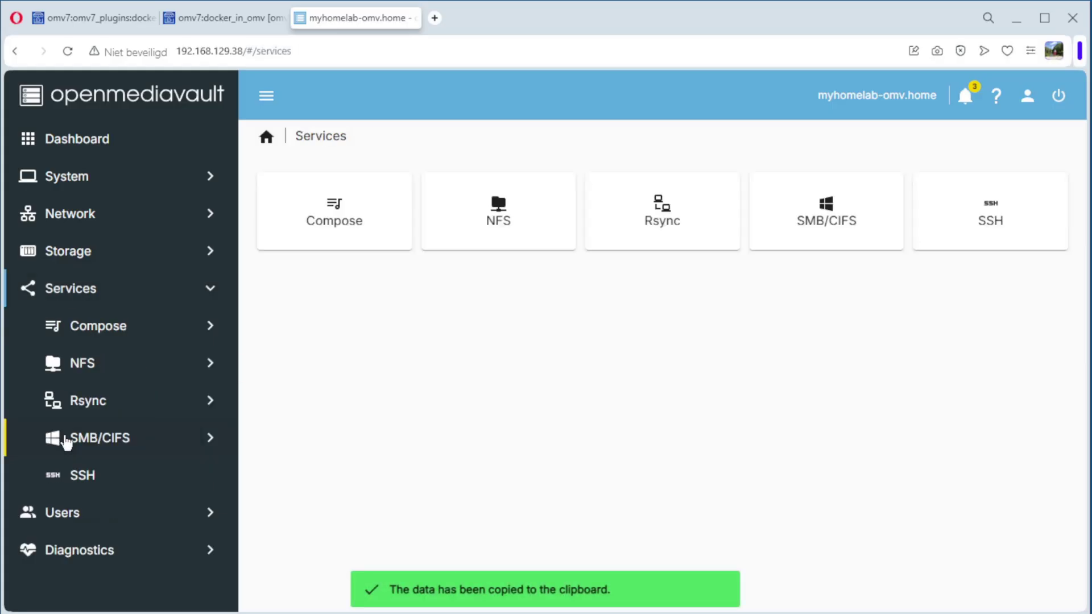
click(107, 336)
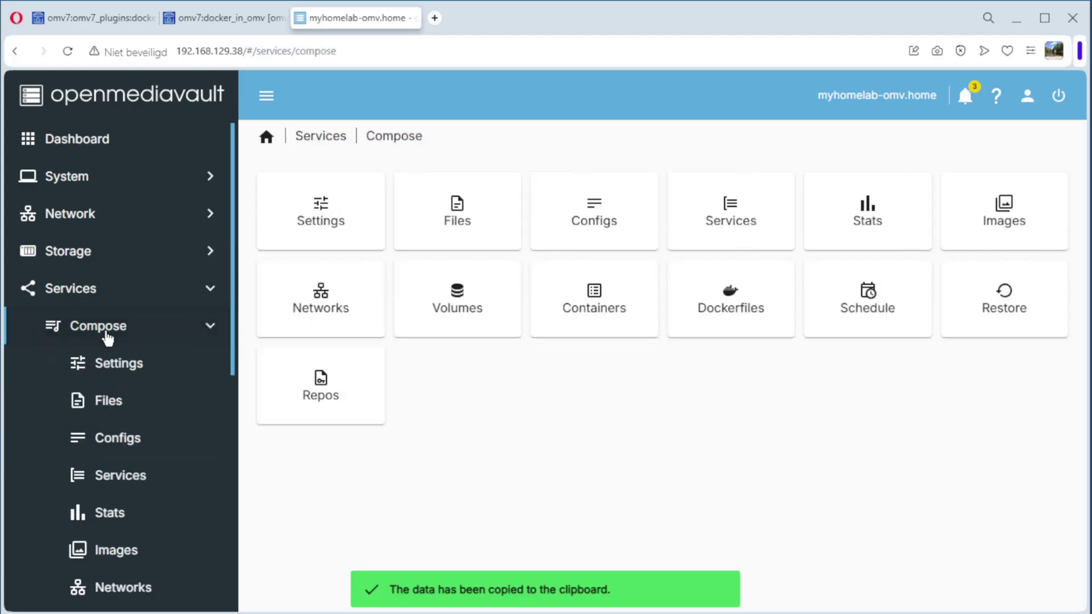
click(129, 367)
scroll(602, 373, down, 10)
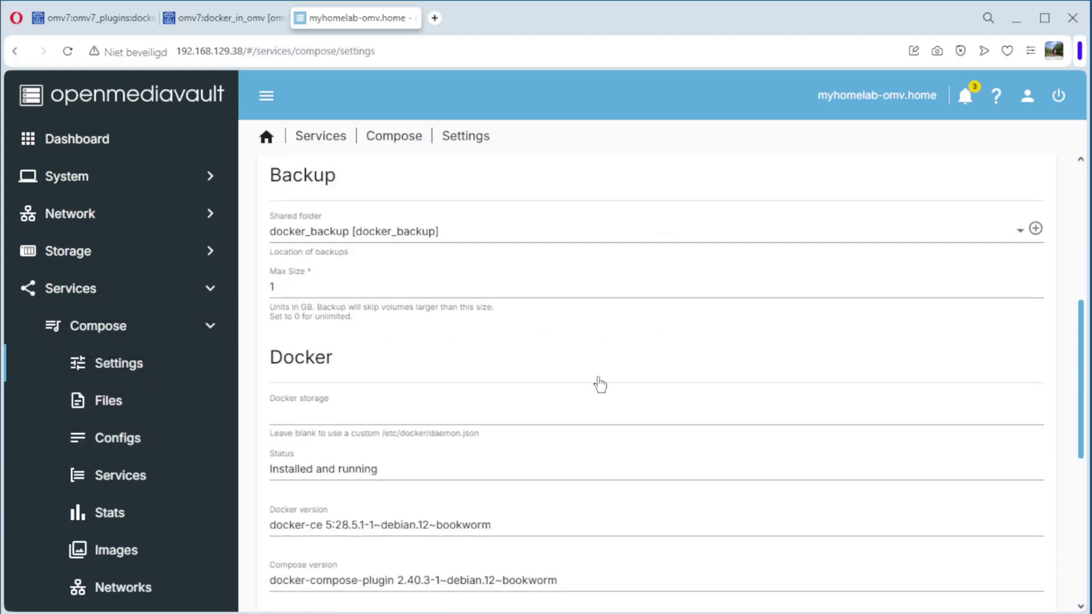
click(355, 260)
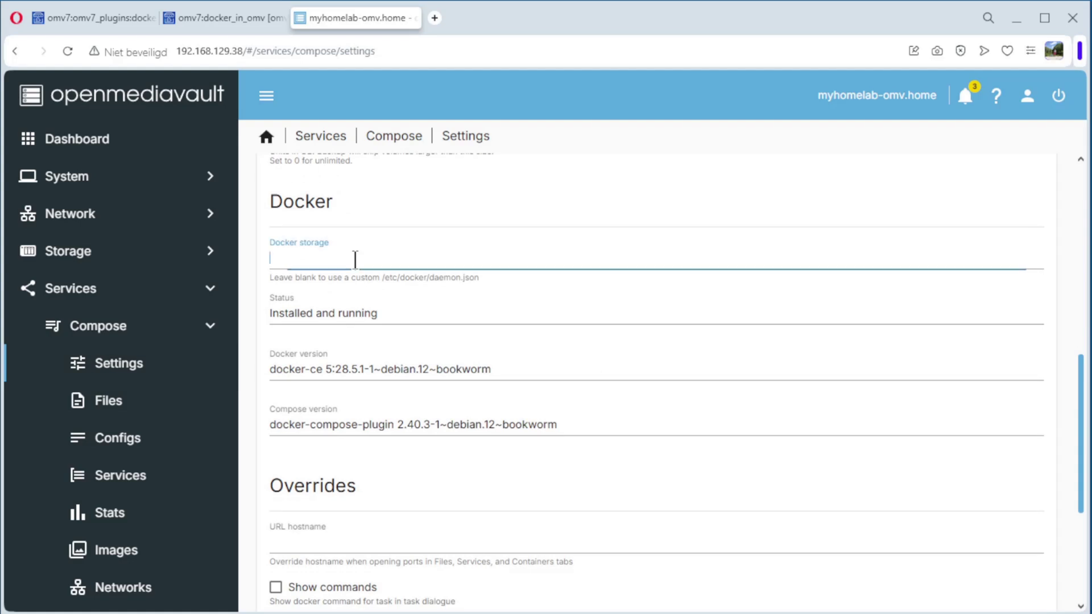
key(ctrl+v)
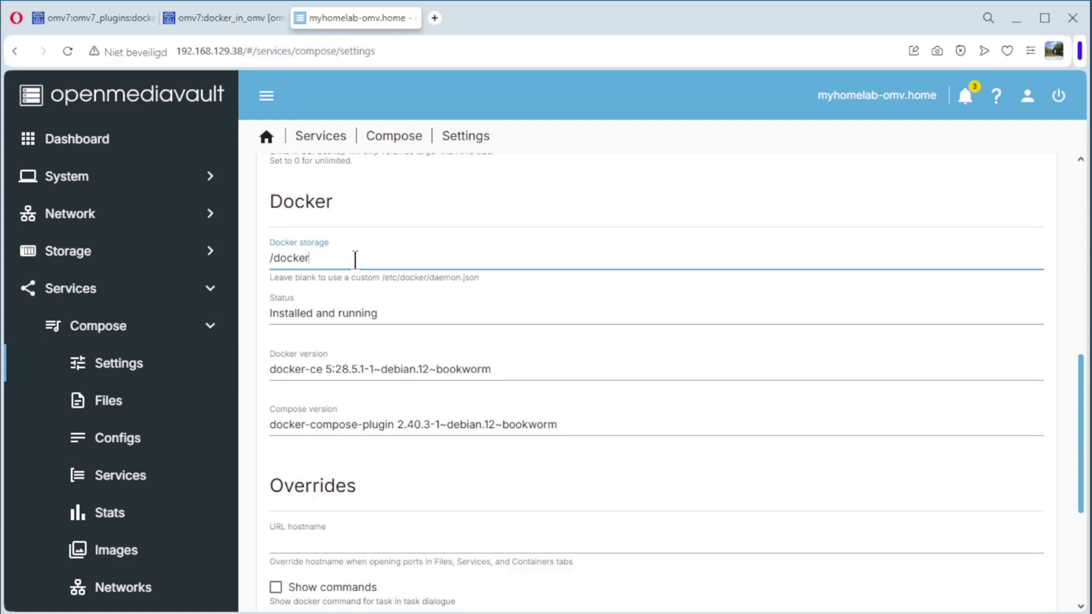
Step: Save the Docker storage setting and apply the pending configuration changes
scroll(531, 366, down, 5)
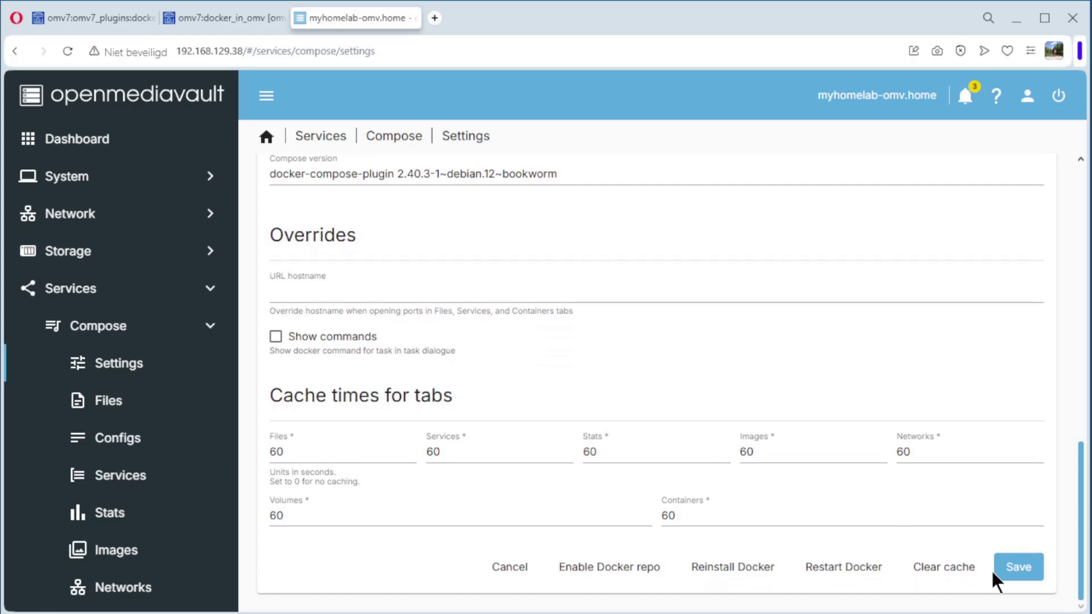
click(1012, 571)
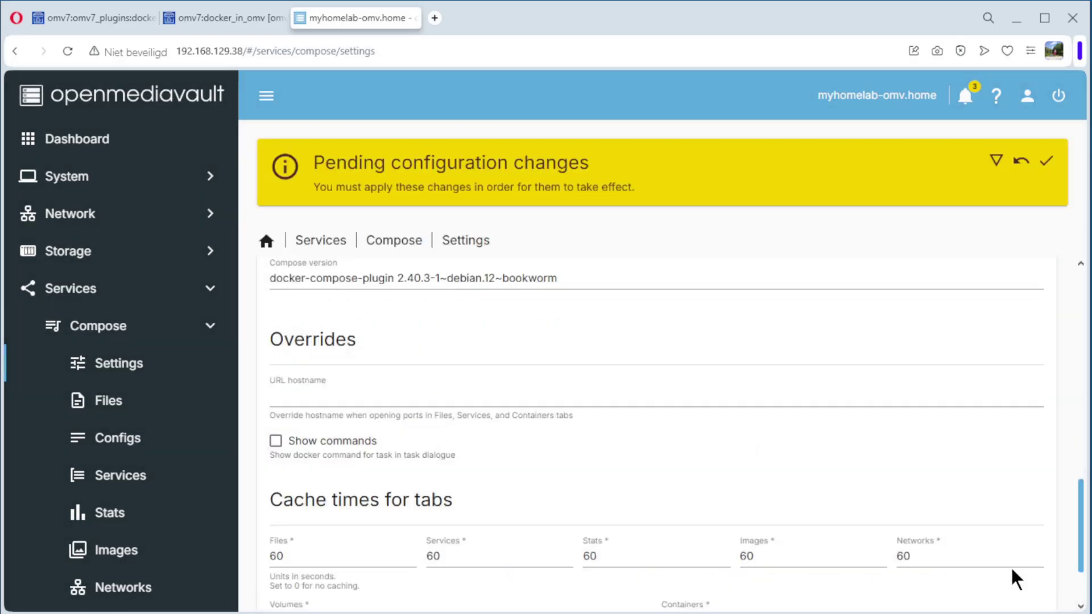
click(1047, 160)
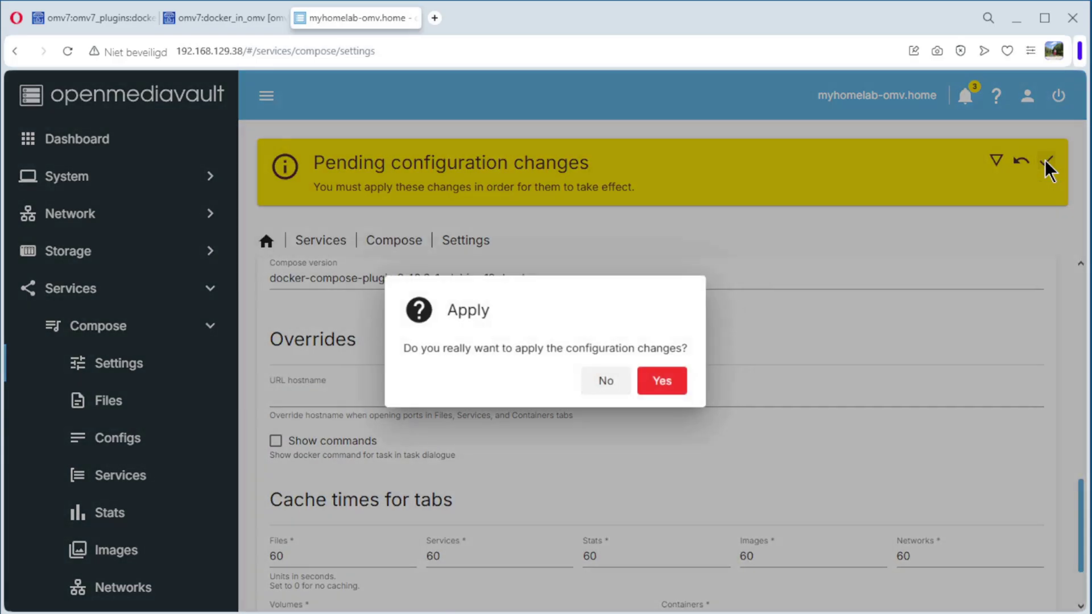
click(657, 387)
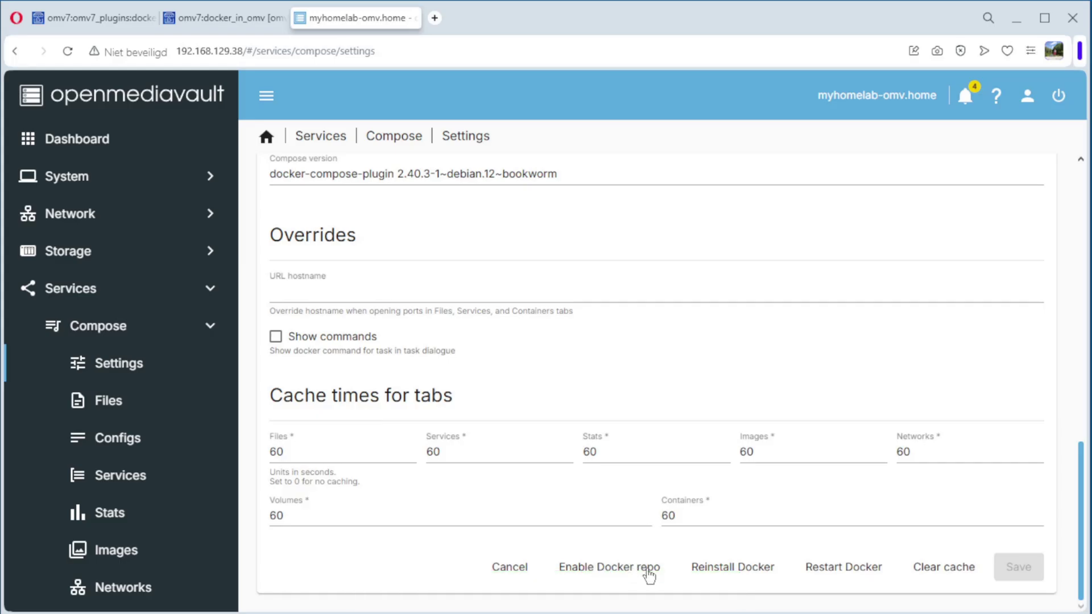
Step: Enable the Docker repository and close its output once the task finishes
click(603, 570)
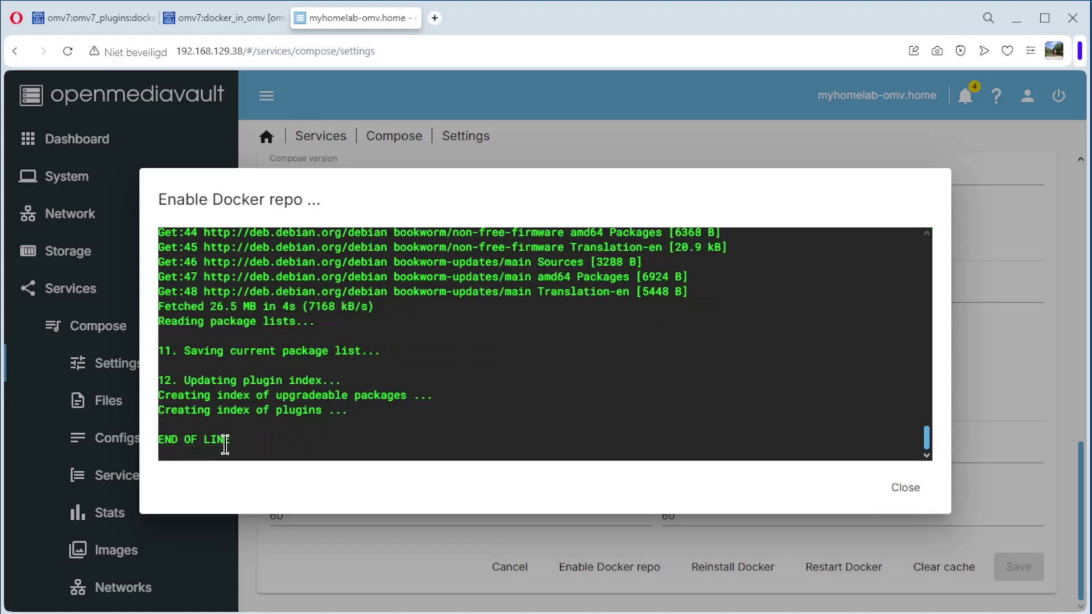
click(906, 486)
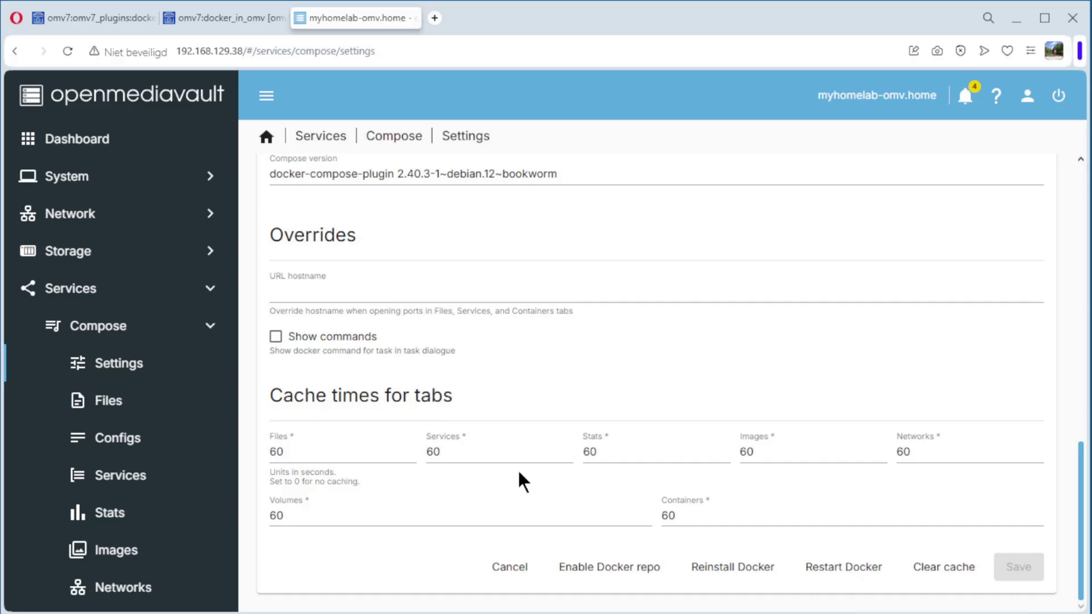
Step: Start creating a compose file from a bundled example in Compose Files
click(111, 410)
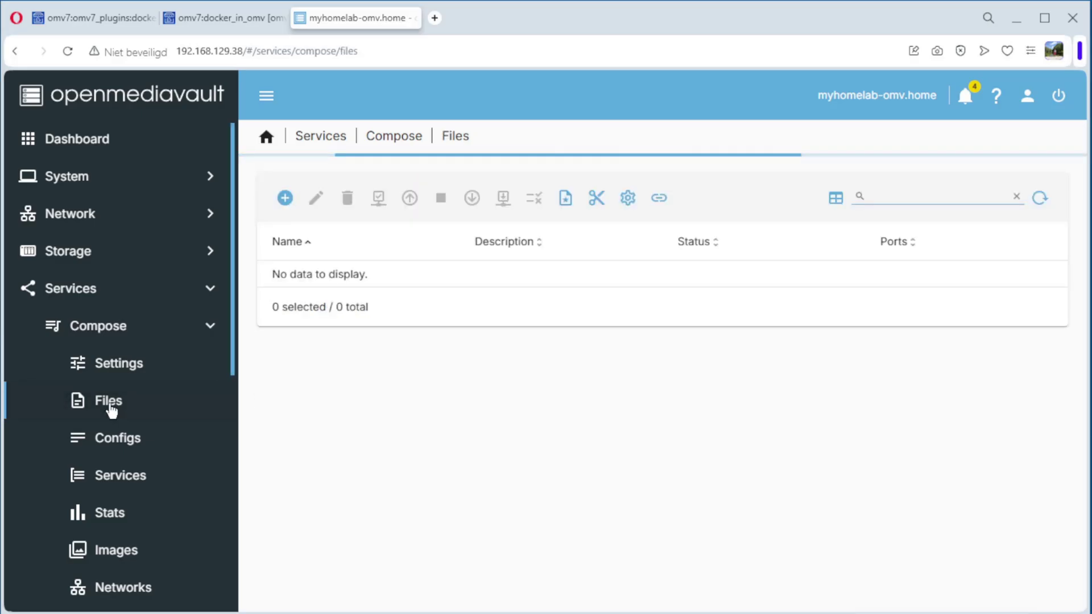
click(286, 201)
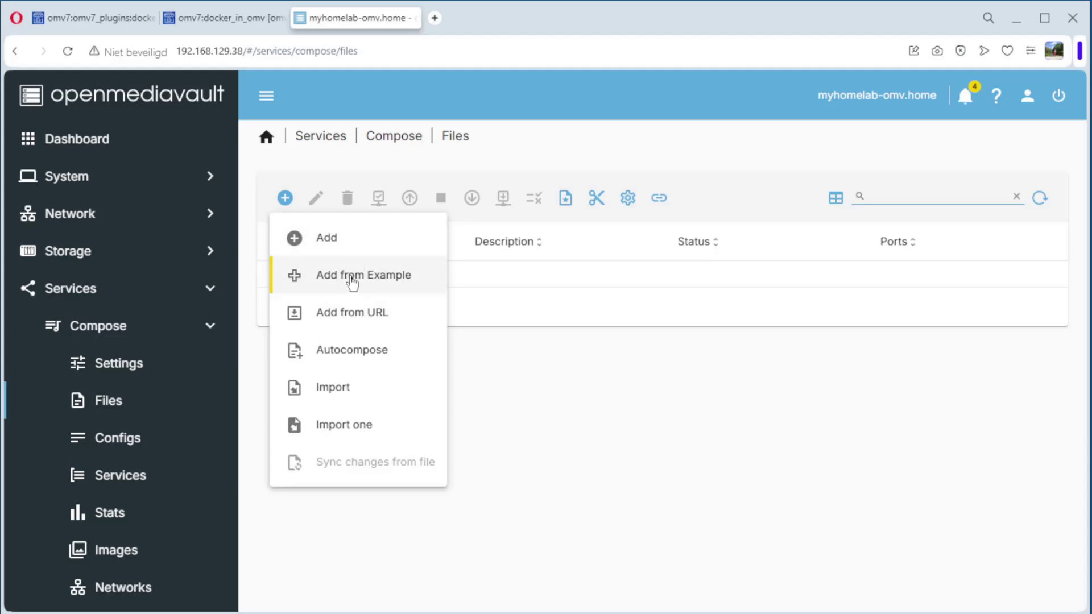
click(352, 277)
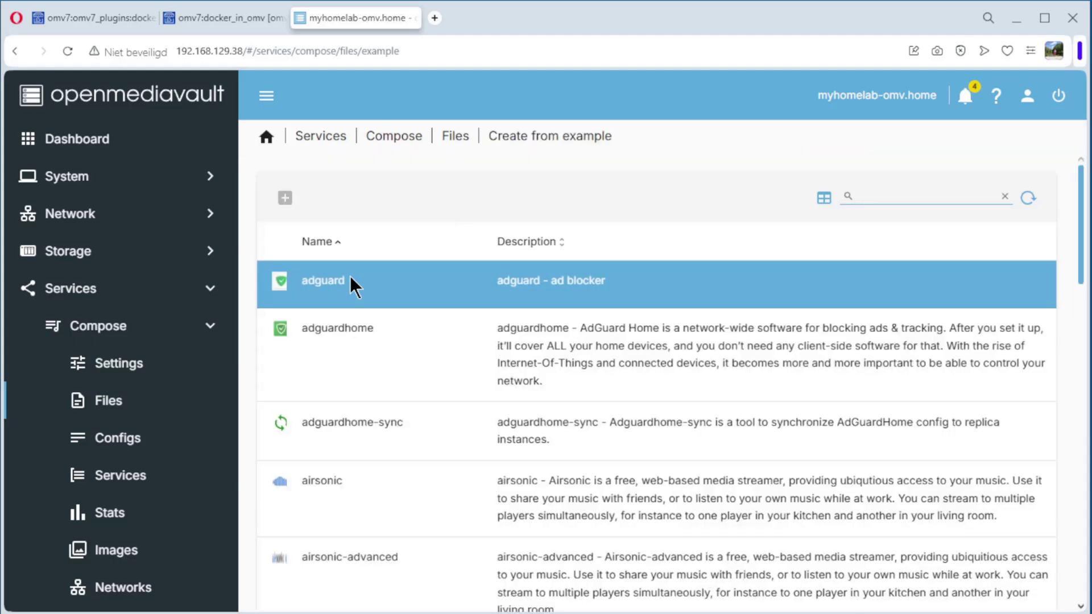
Step: Filter the examples with 'portai' and choose the plain portainer example
scroll(408, 334, down, 15)
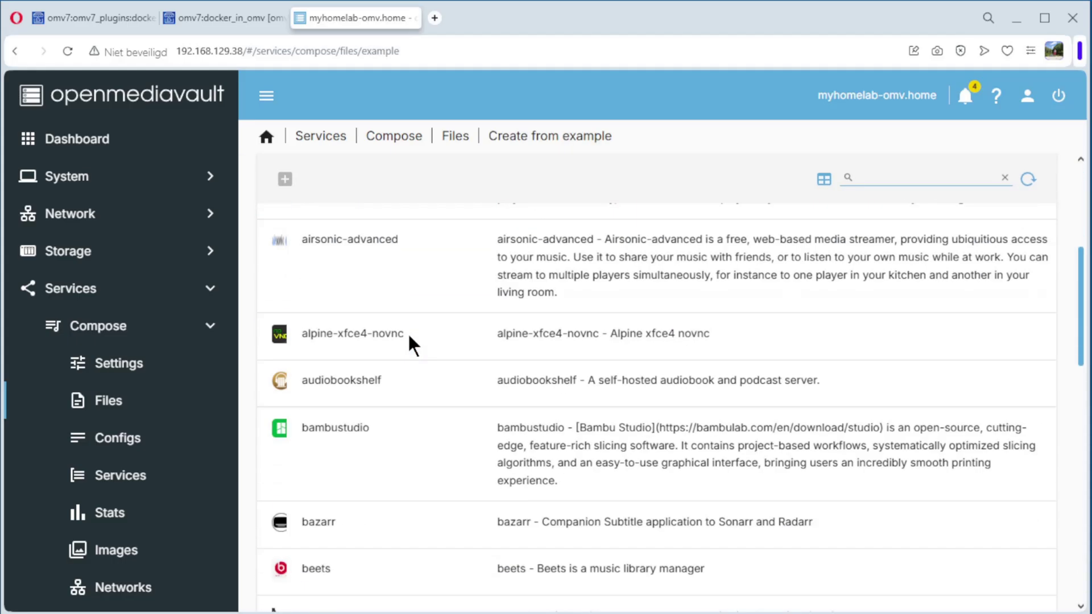
scroll(408, 333, down, 8)
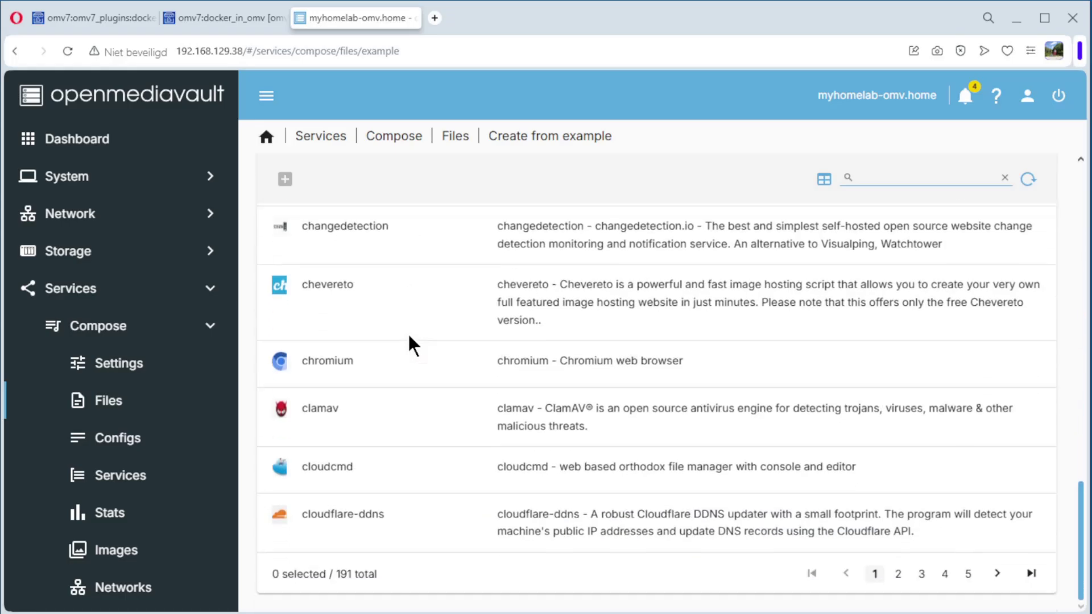
scroll(408, 333, up, 20)
click(874, 197)
text(po)
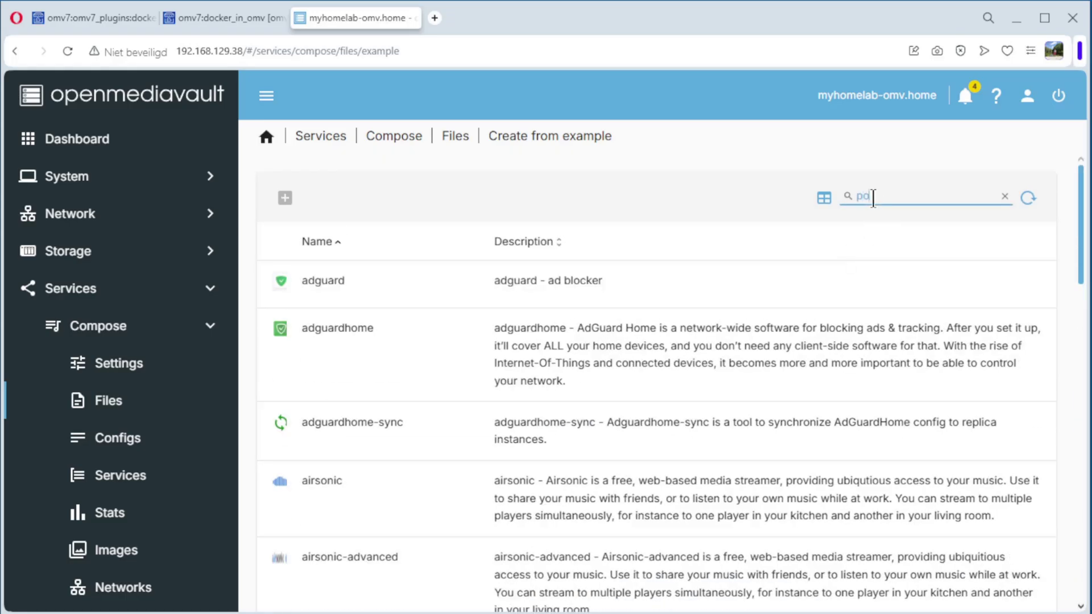
text(rtai)
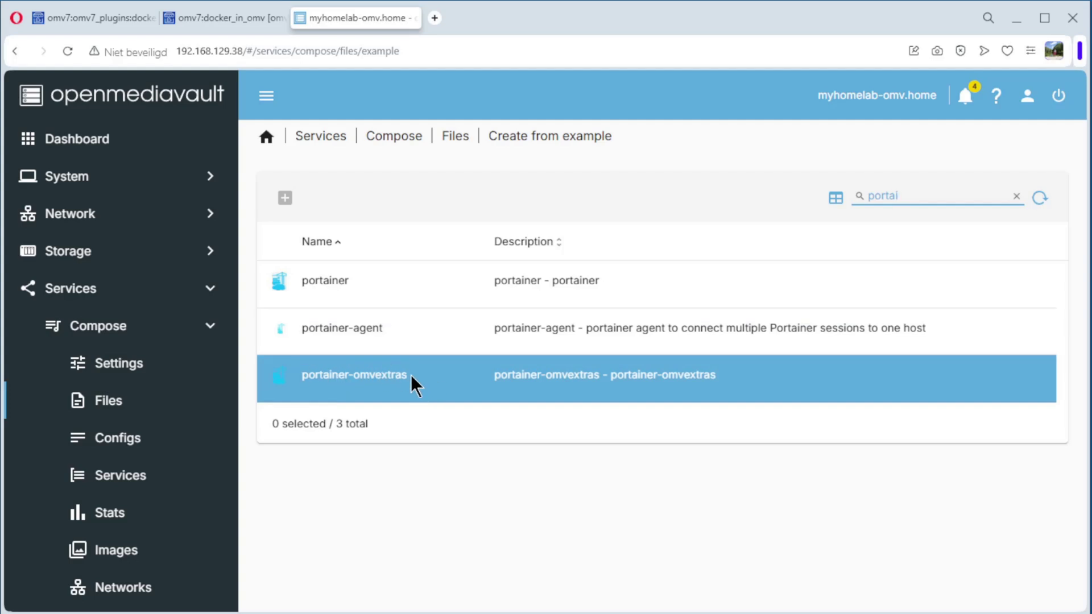
click(332, 283)
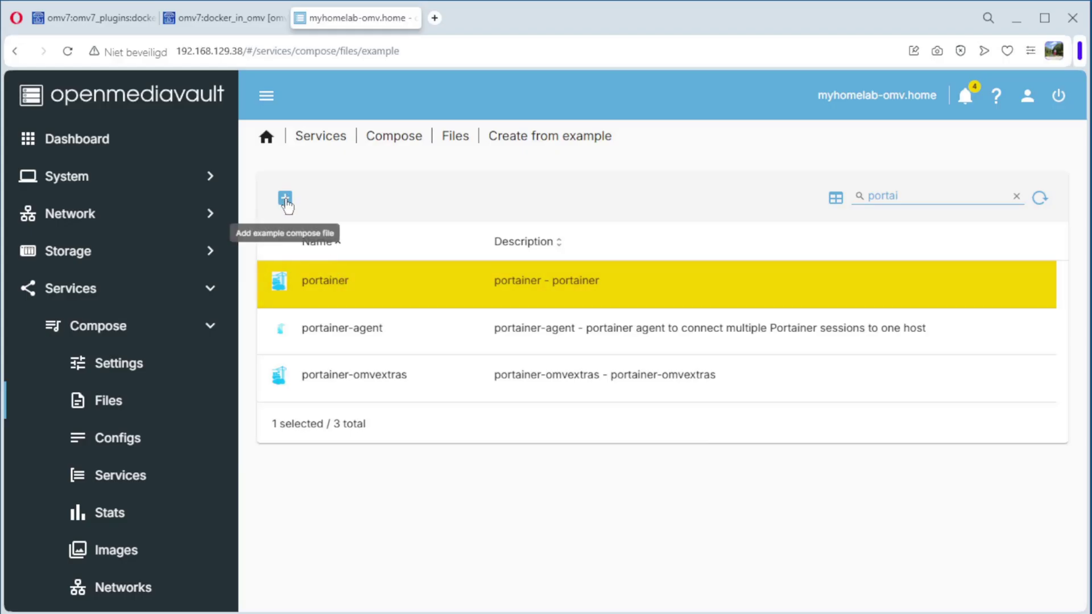
Step: Add the portainer example with description 'Portainer' and apply the configuration changes
click(286, 199)
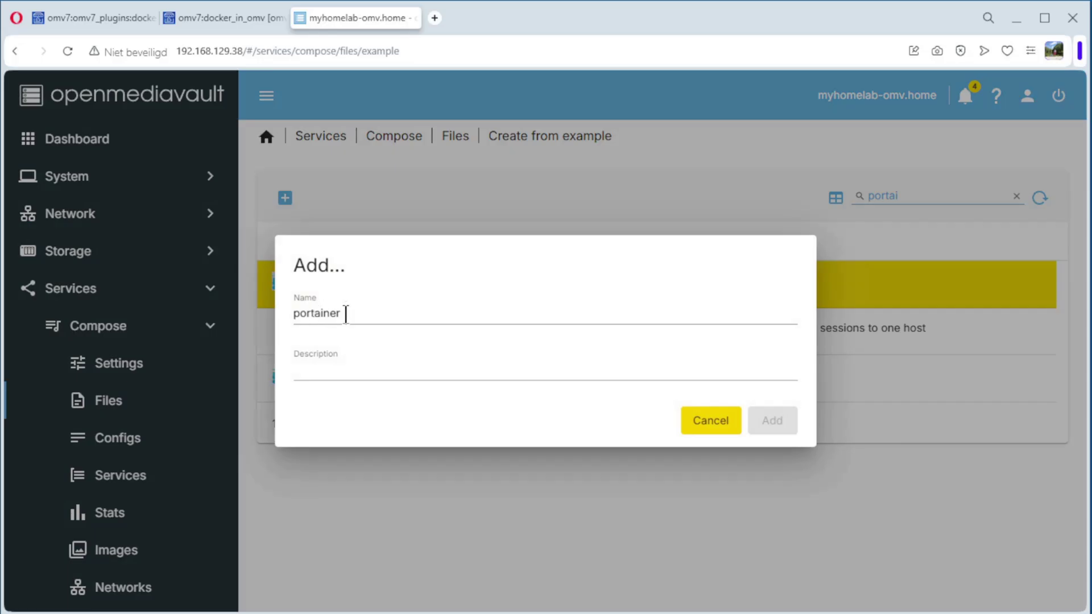
click(348, 367)
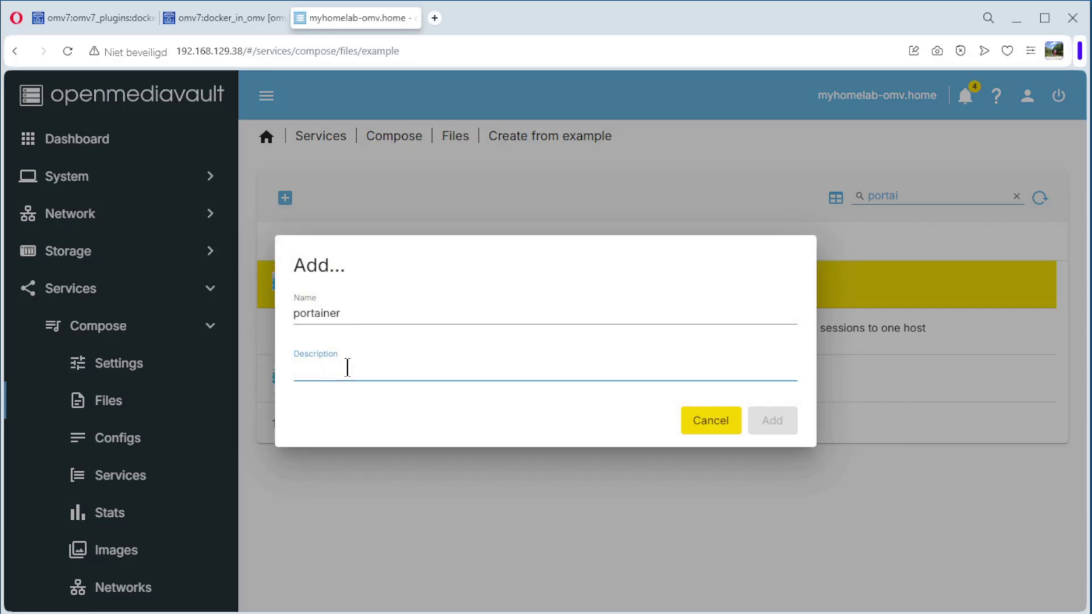
text(Portainer)
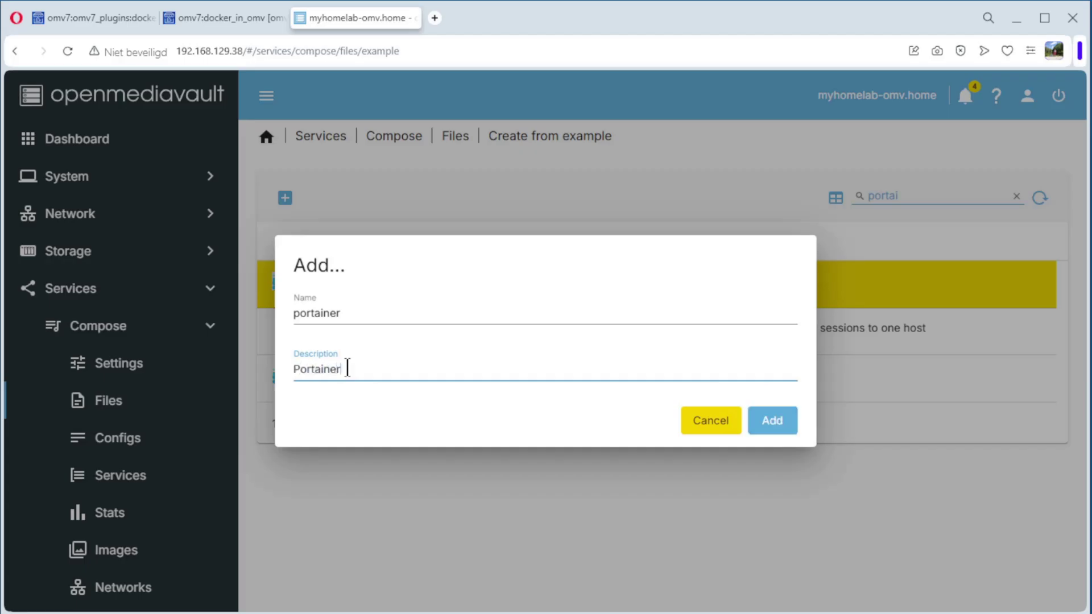
click(784, 422)
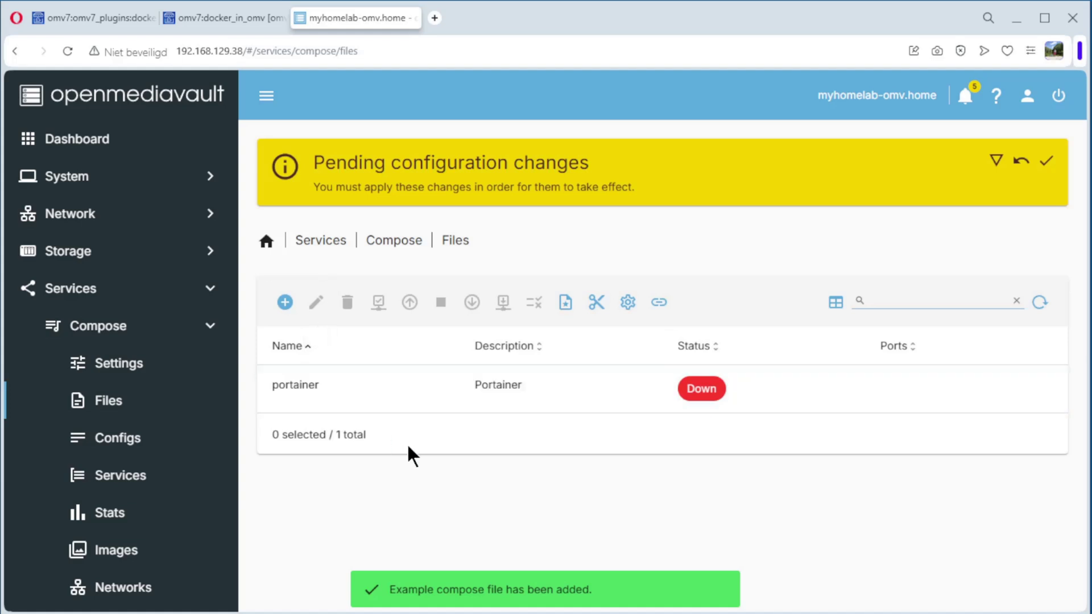
click(1047, 161)
click(663, 382)
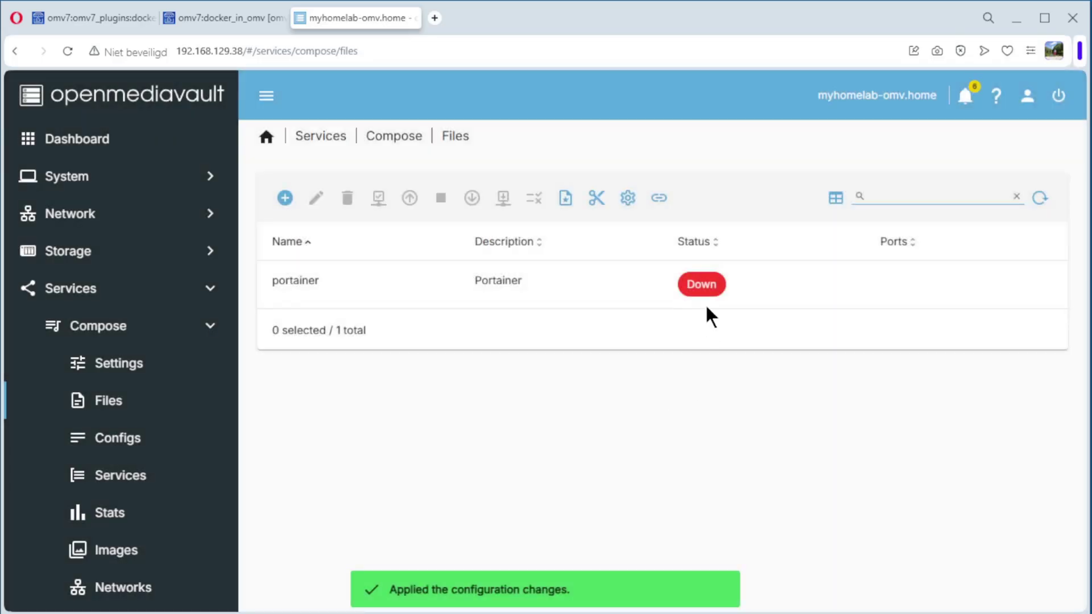
click(341, 288)
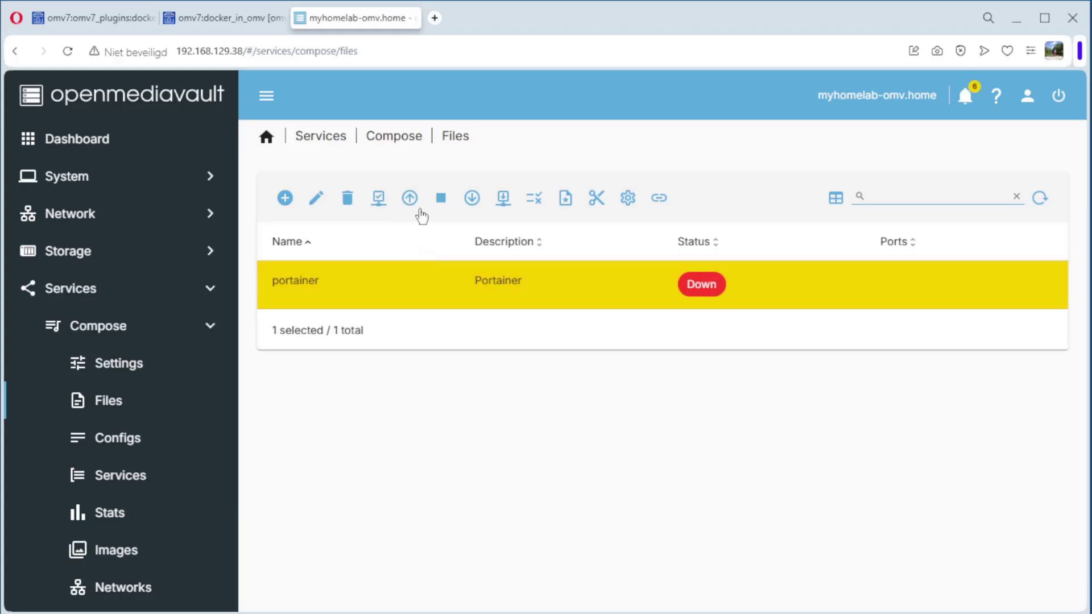
Step: Bring the portainer stack up and check its running container under Compose Services
click(409, 199)
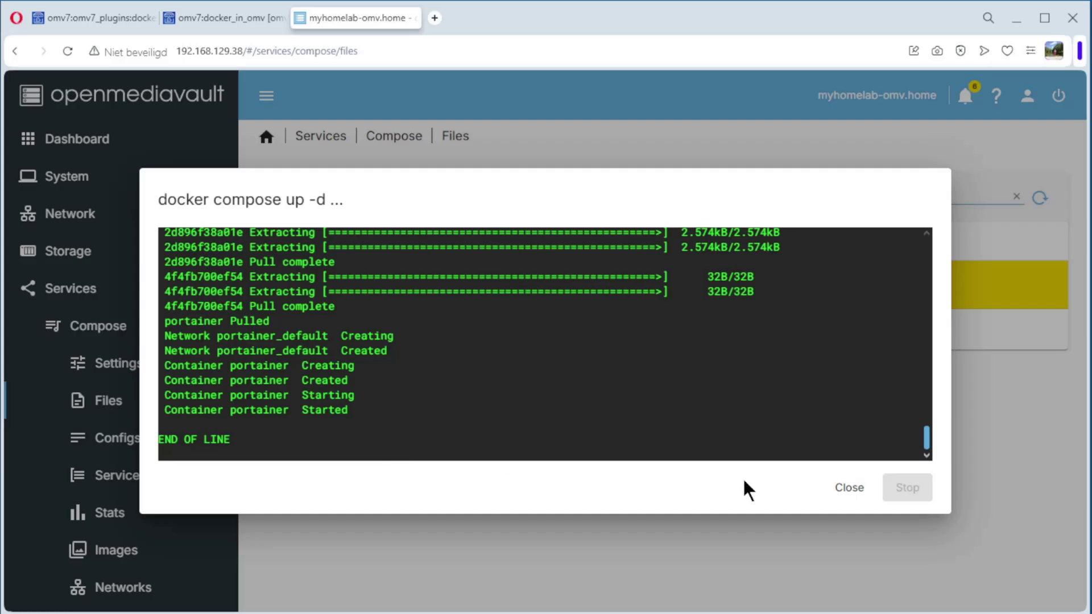
click(848, 490)
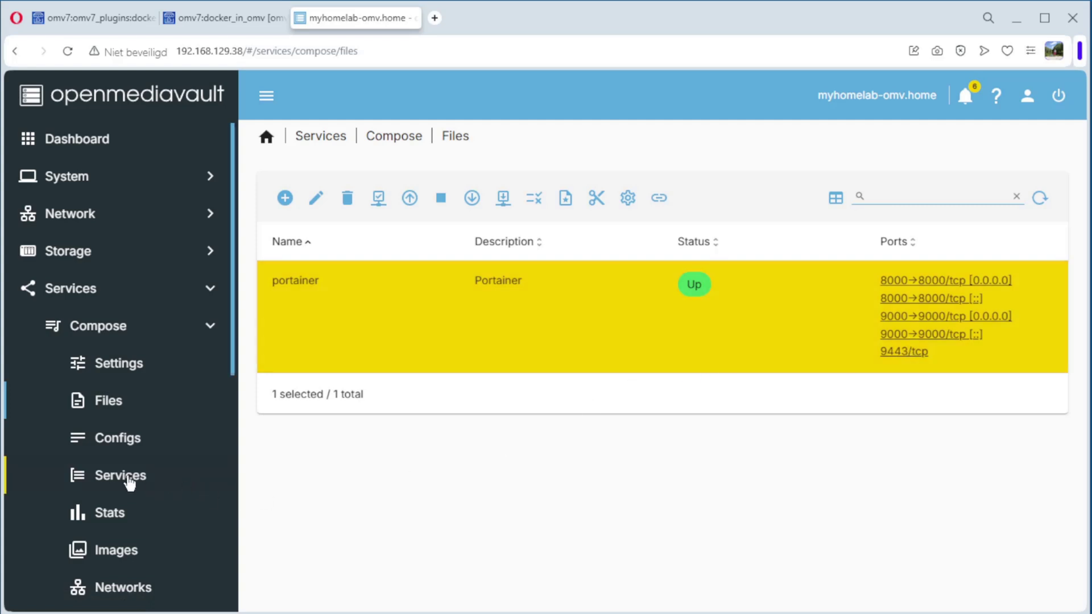
click(130, 482)
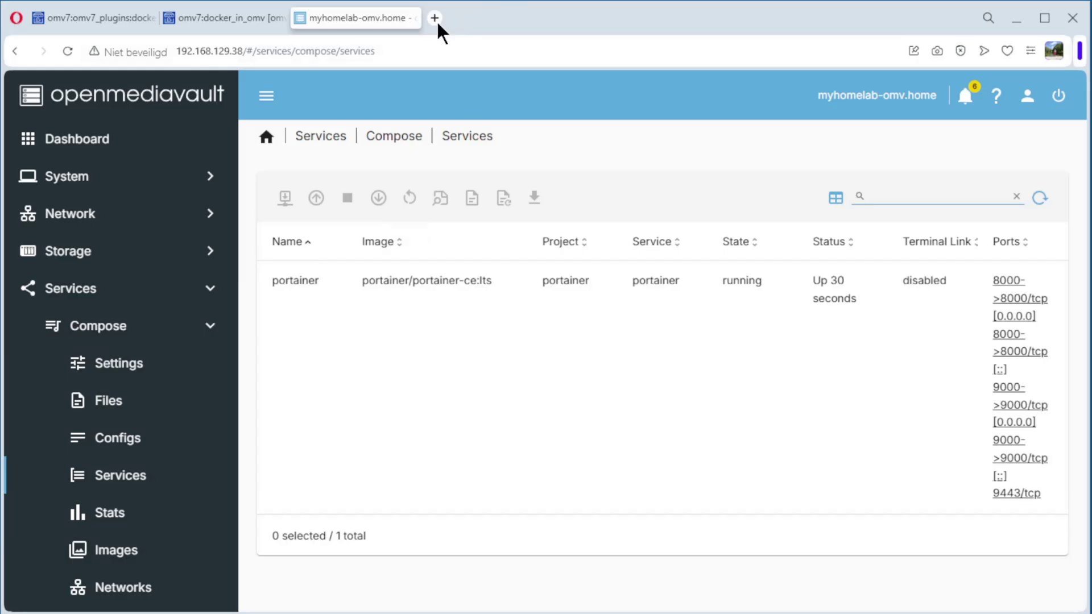
Step: Load 192.168.129.38:9000 in a new Opera tab
click(434, 19)
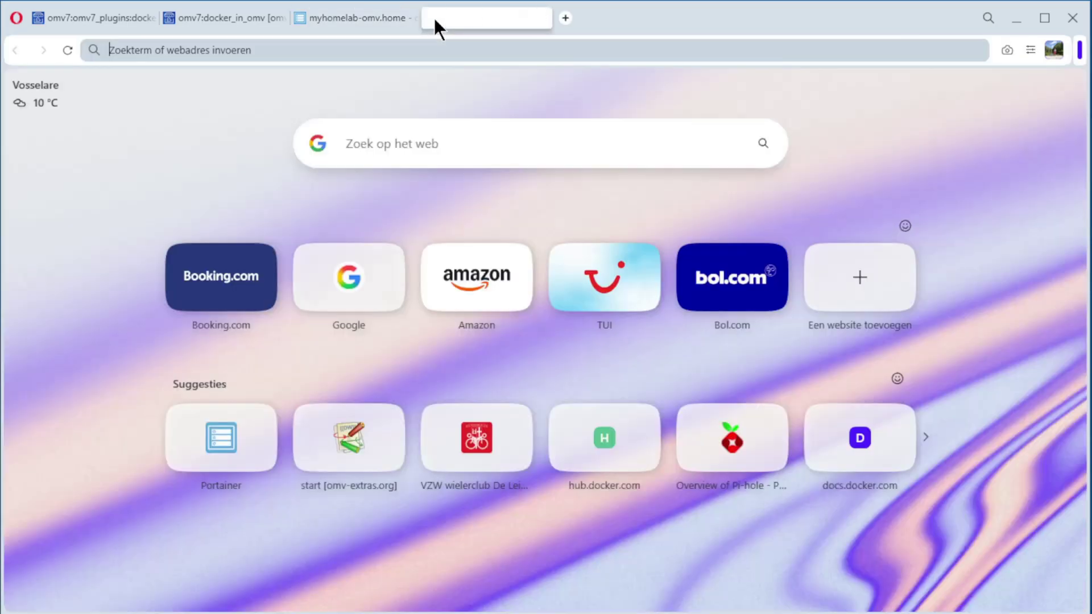
click(397, 51)
text(192)
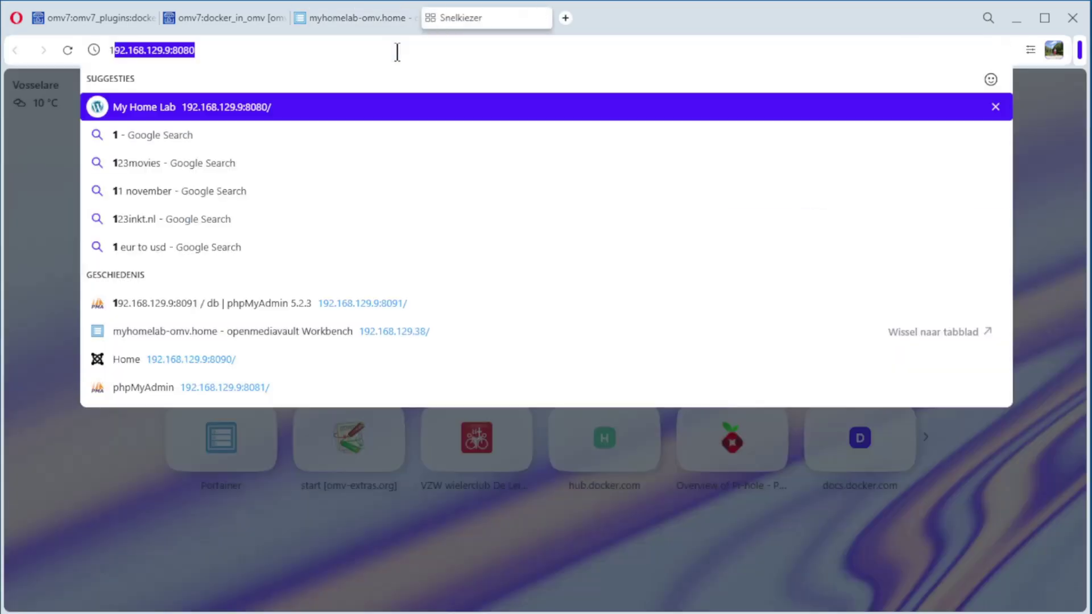
text(.)
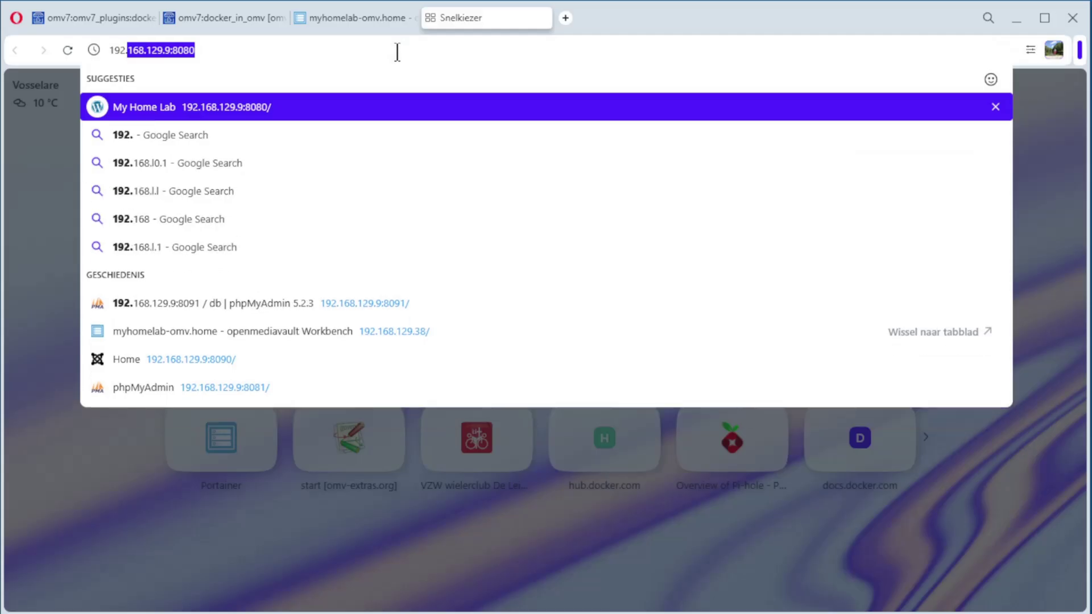
text(168.129.38)
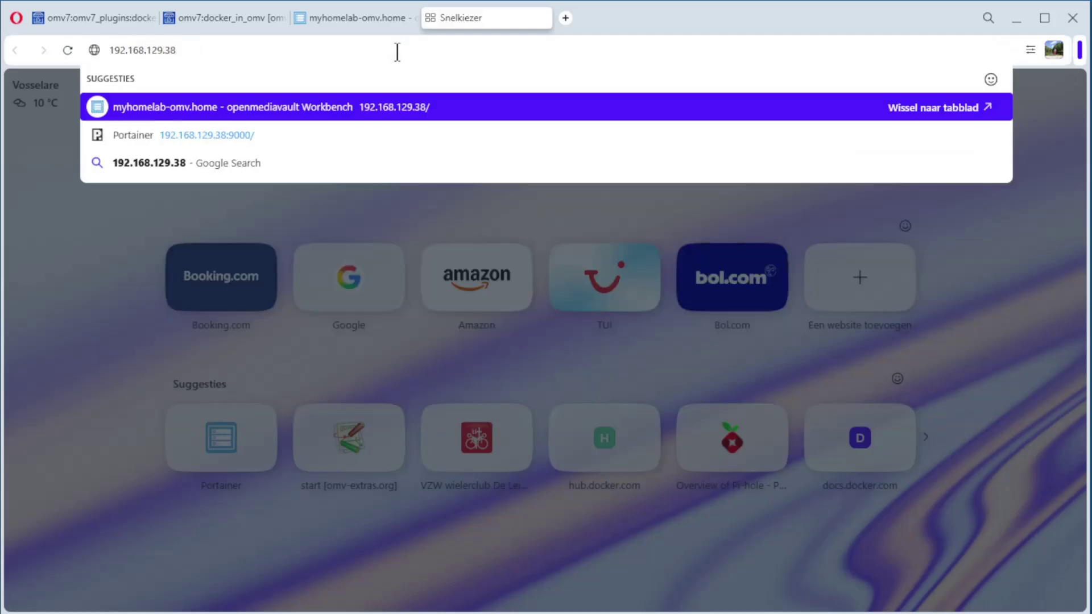
text(:9000)
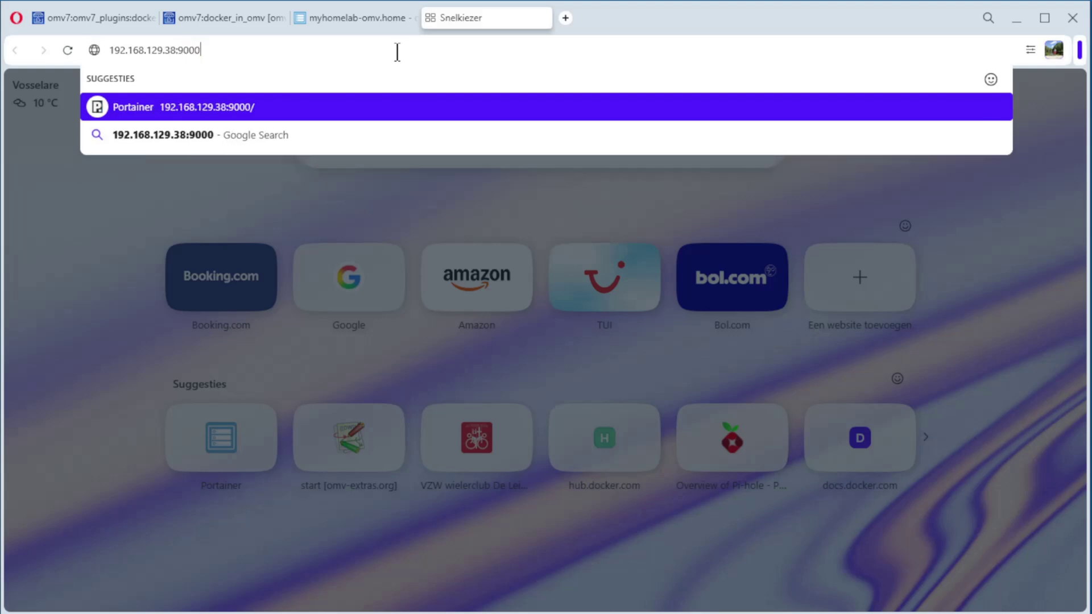
key(Return)
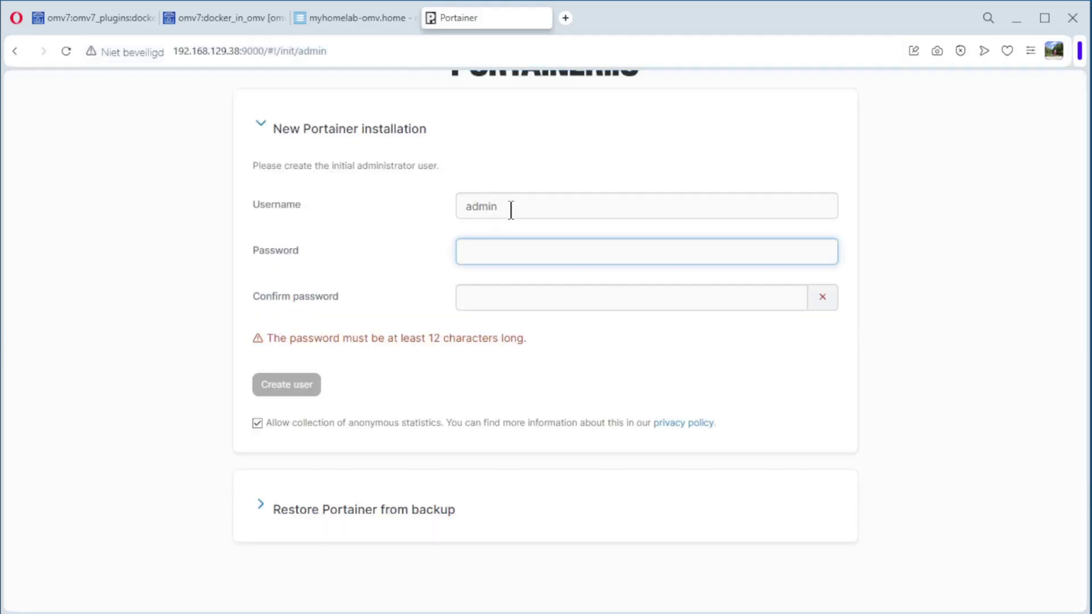
Step: Create the Portainer admin user by entering and confirming its password
click(484, 255)
text(••••)
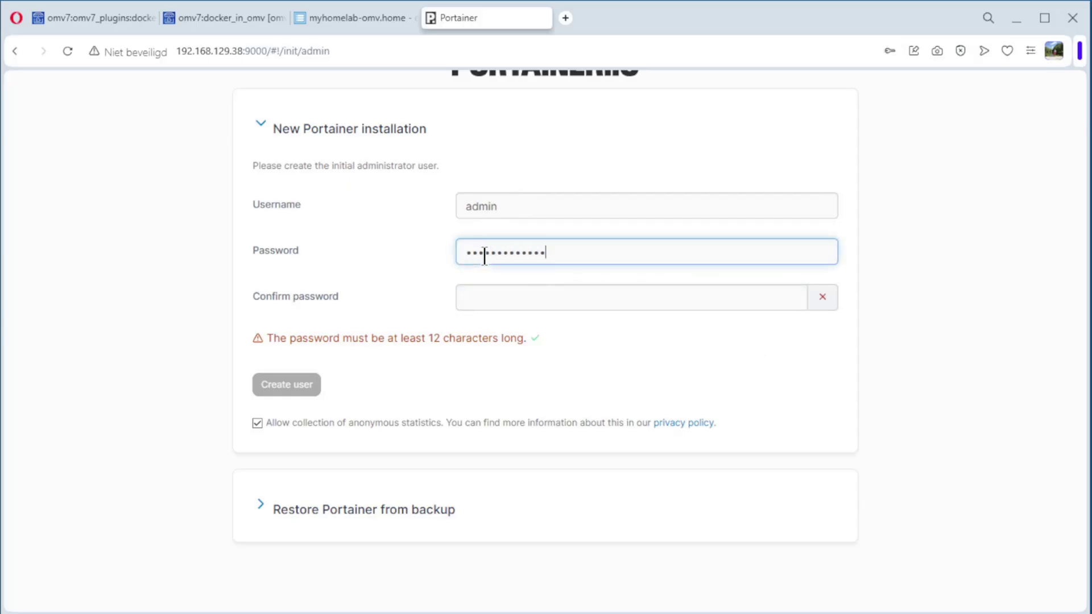
click(479, 302)
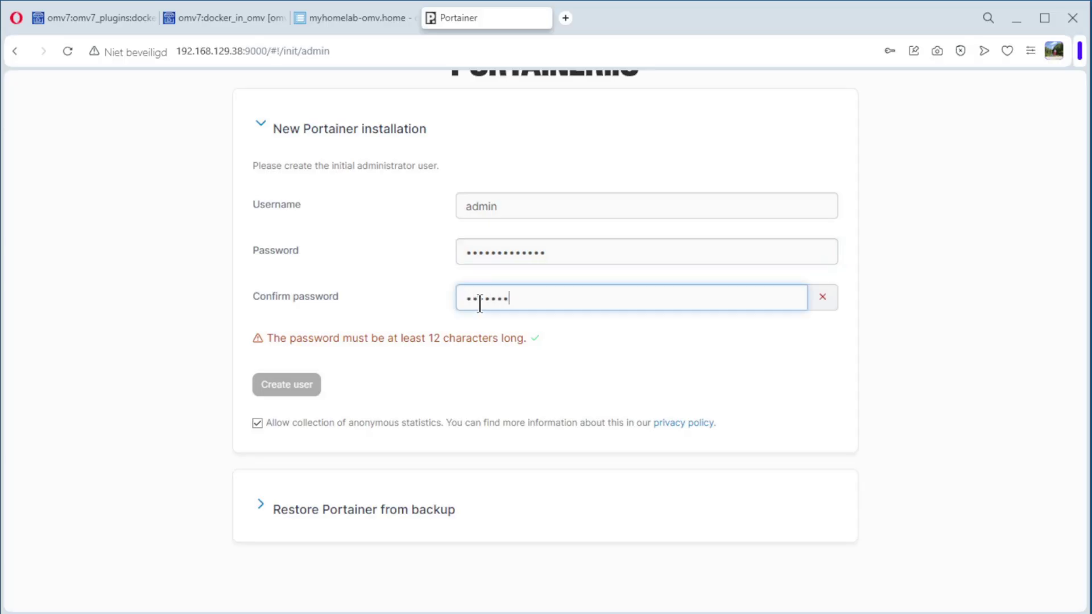
text(••••••••••••••)
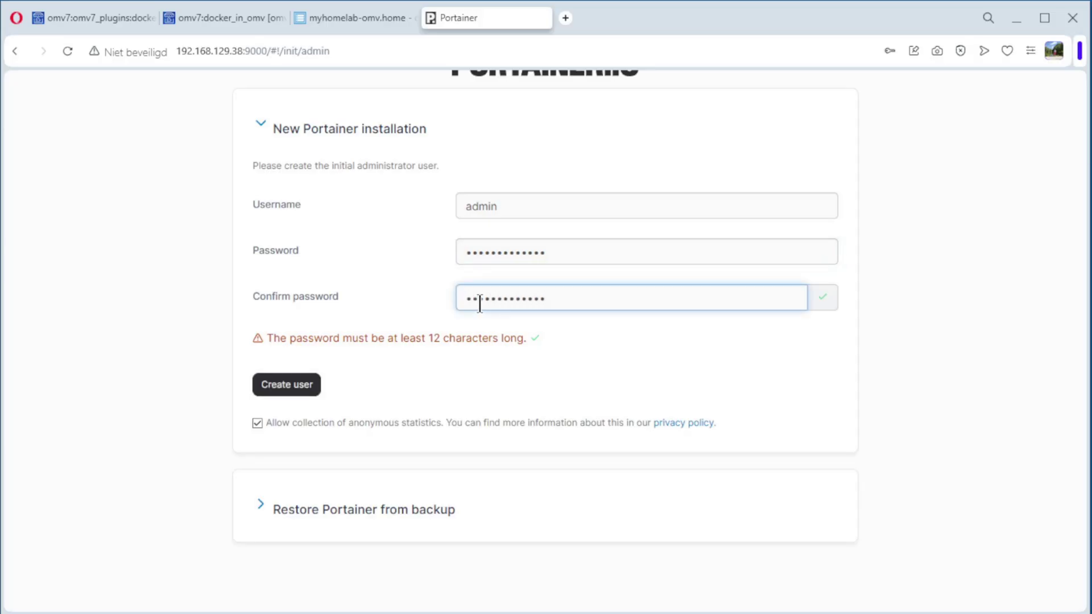
click(293, 387)
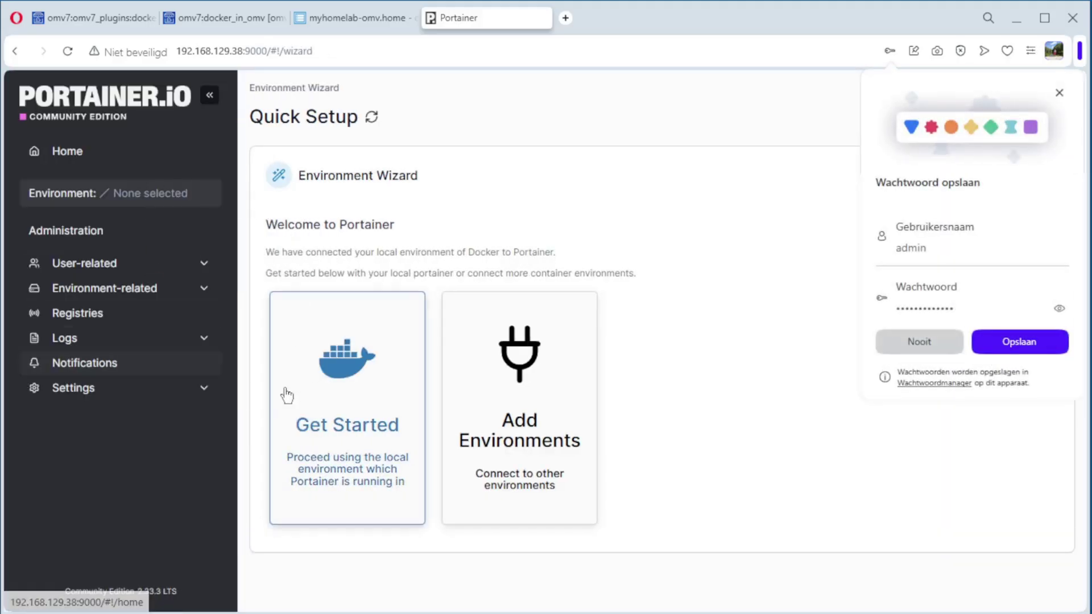
Step: Start with the local Docker environment, dismiss the news panel, and open its dashboard
click(347, 405)
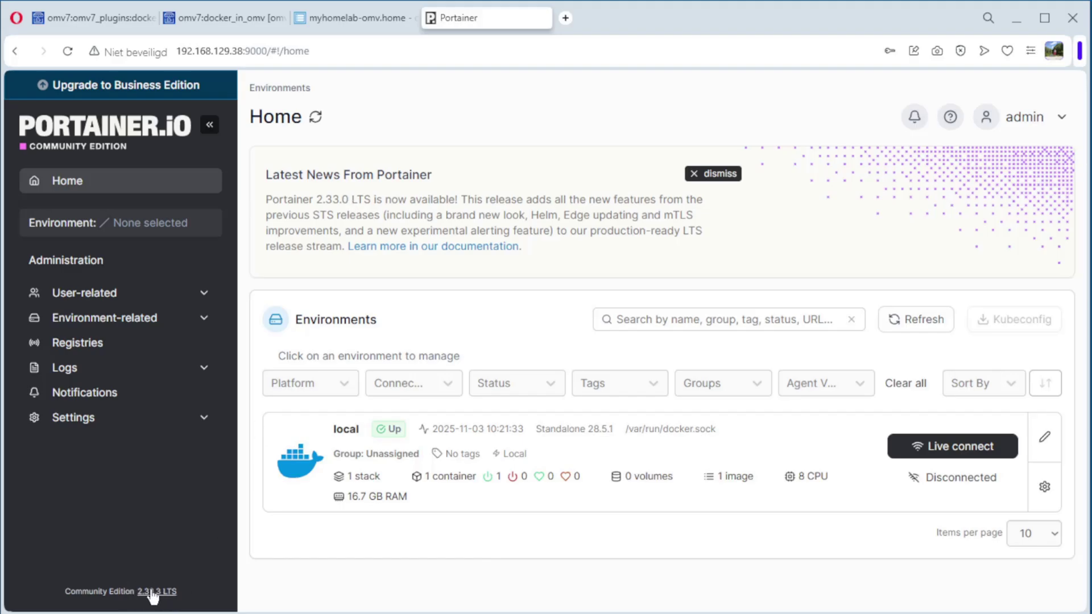
click(720, 174)
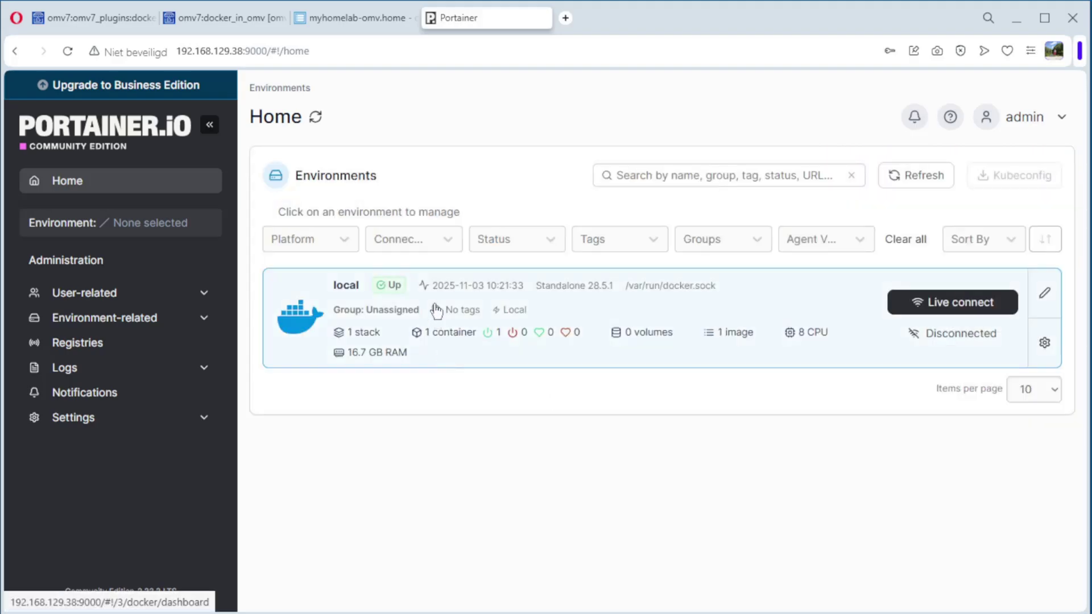
click(415, 320)
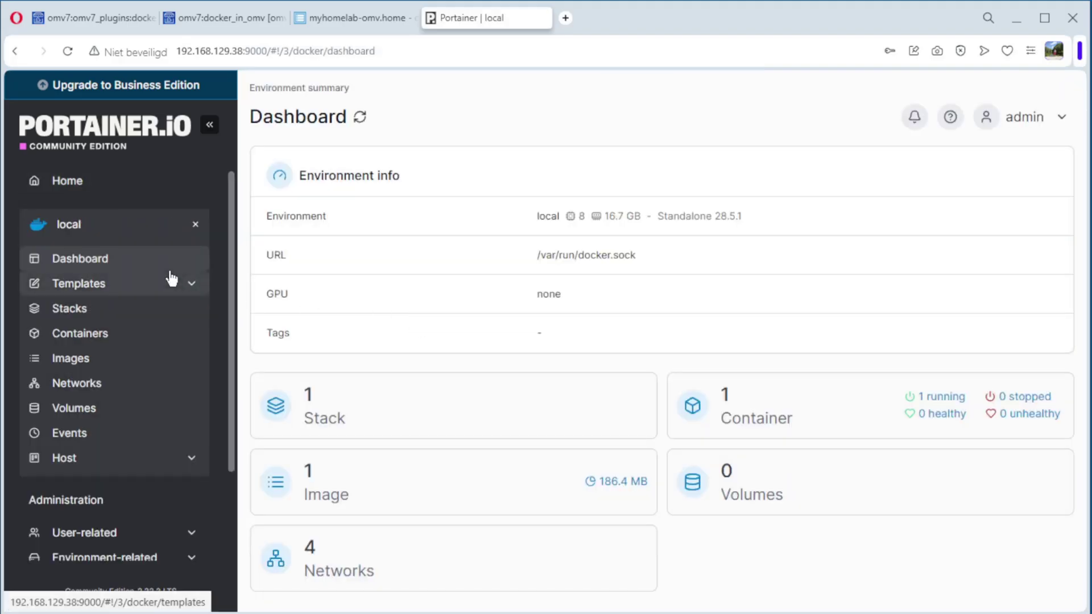
Step: Browse the portainer container, the portainer-ce image, and the bridge, host, none and portainer_default networks
click(86, 336)
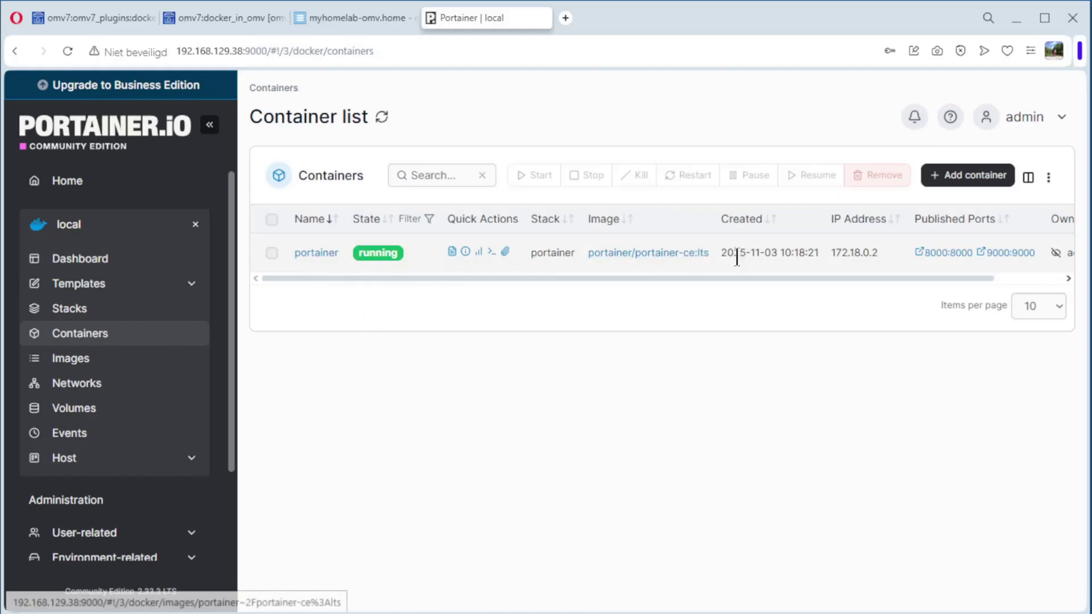
click(72, 360)
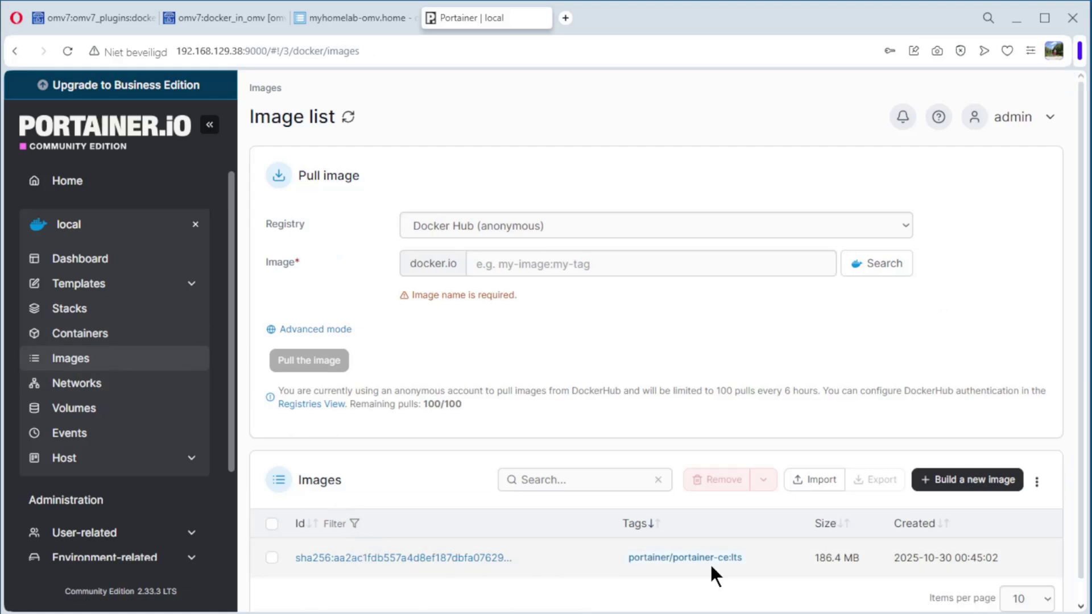
click(82, 393)
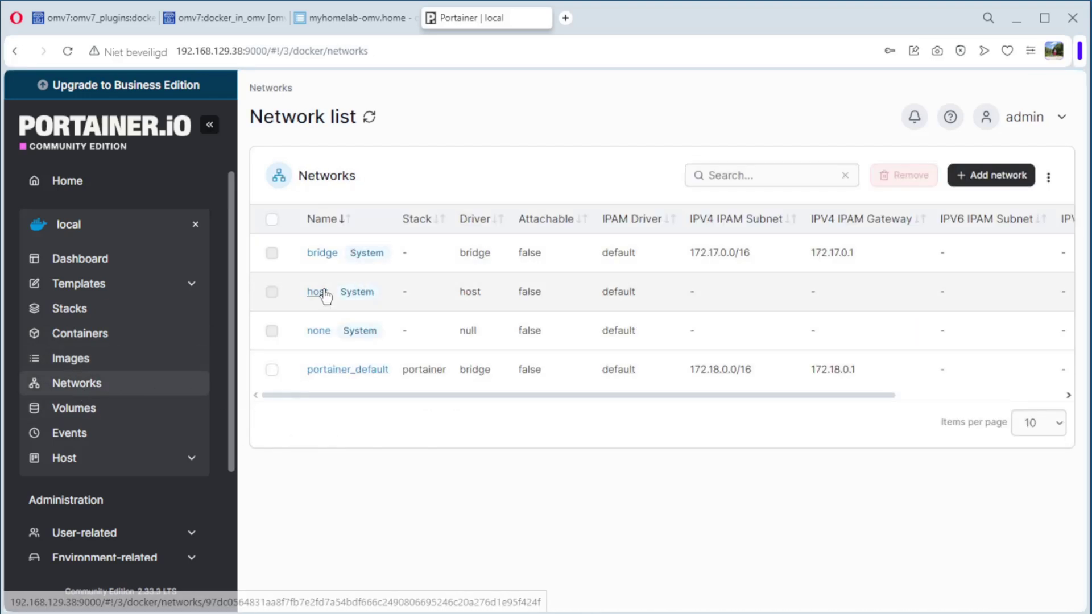